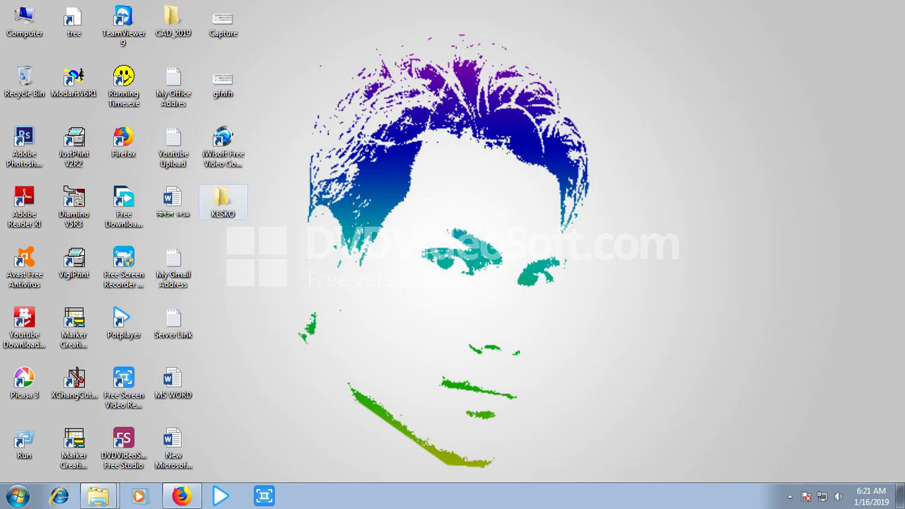
# - Open the KESKO model file from the desktop KESKO folder in Modaris
pyautogui.doubleClick(223, 199)
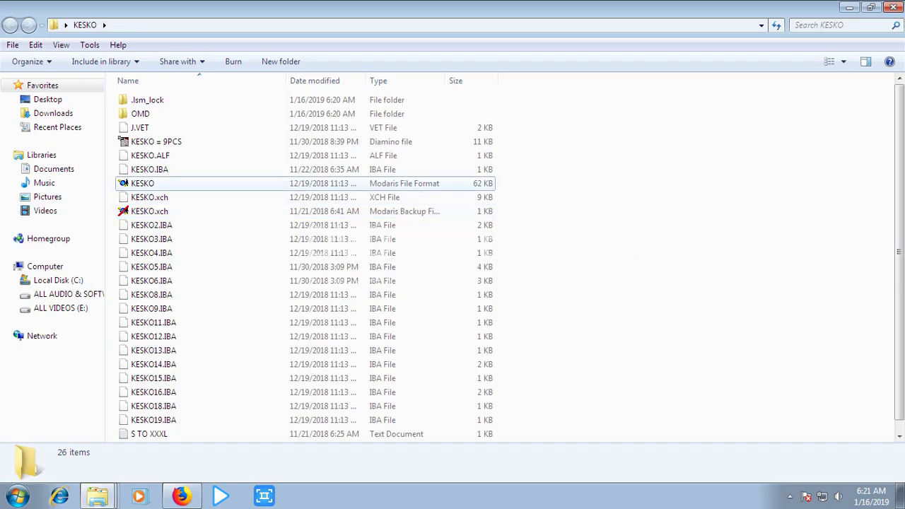
pyautogui.click(142, 183)
pyautogui.click(601, 318)
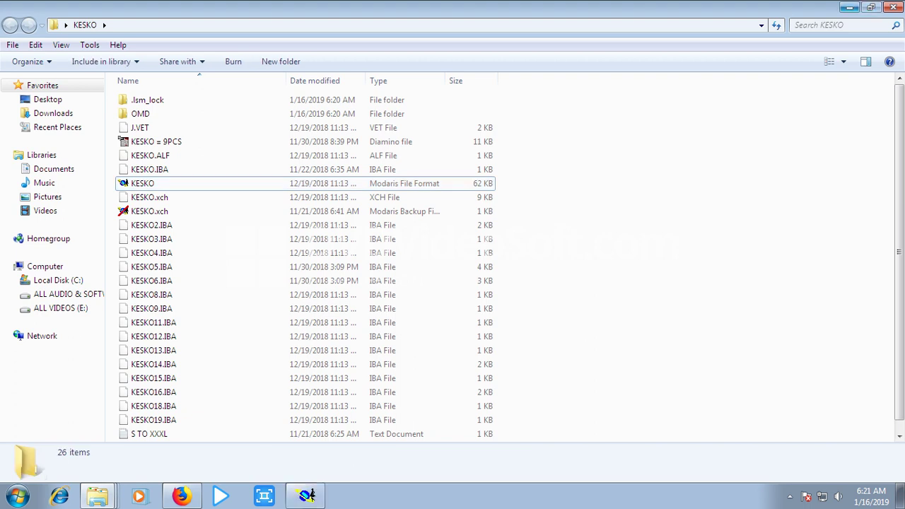
# - Minimize Explorer, refresh the desktop, and maximize the Modaris window
pyautogui.click(848, 7)
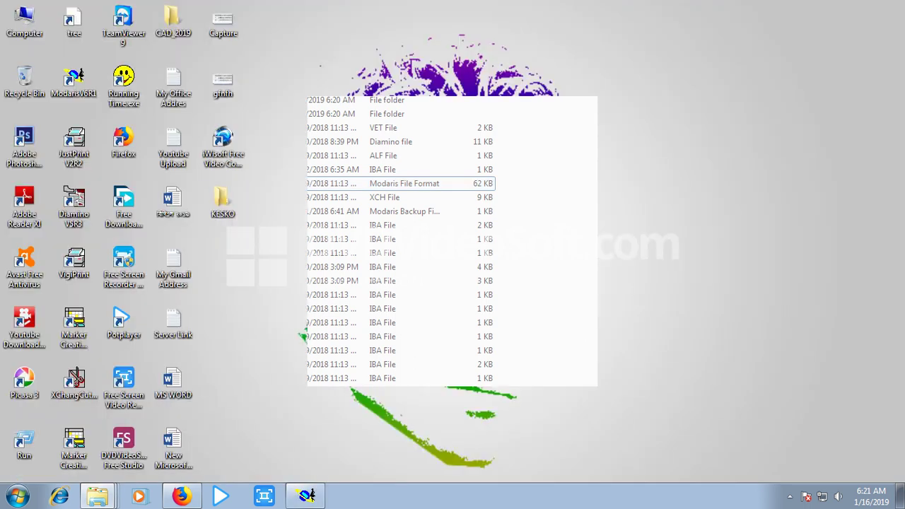
pyautogui.rightClick(654, 113)
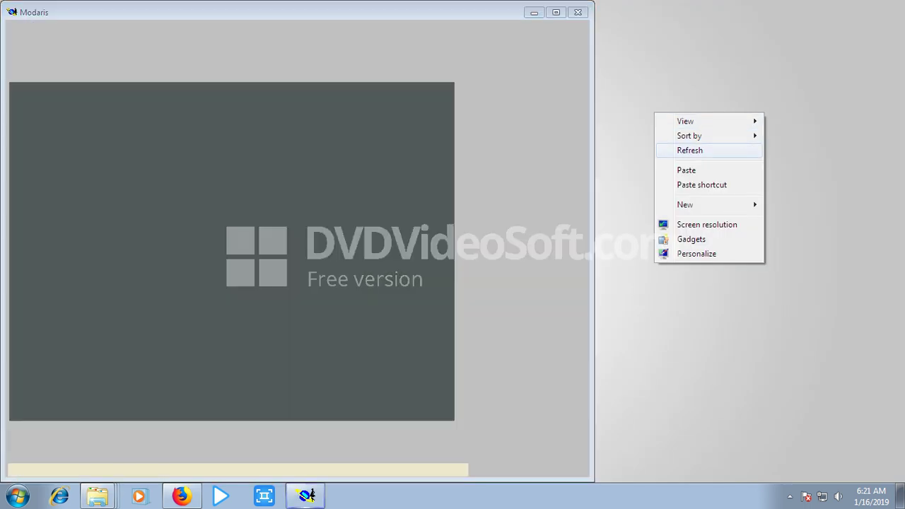
pyautogui.click(671, 150)
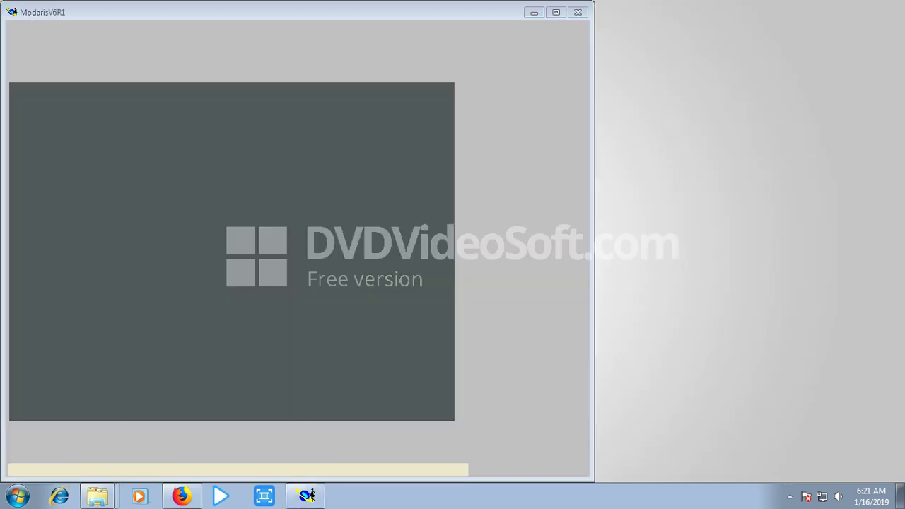
pyautogui.click(555, 12)
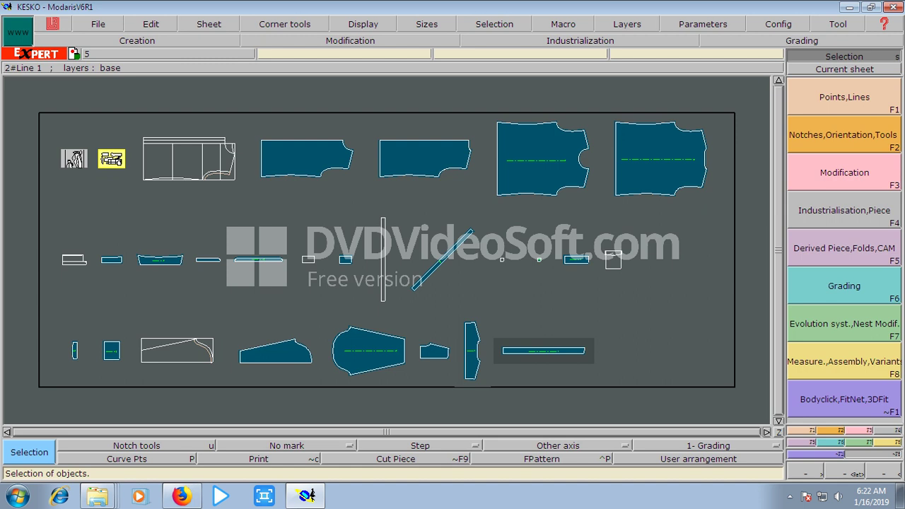
# - View the Access paths settings, then close them and confirm quitting Modaris
pyautogui.click(844, 68)
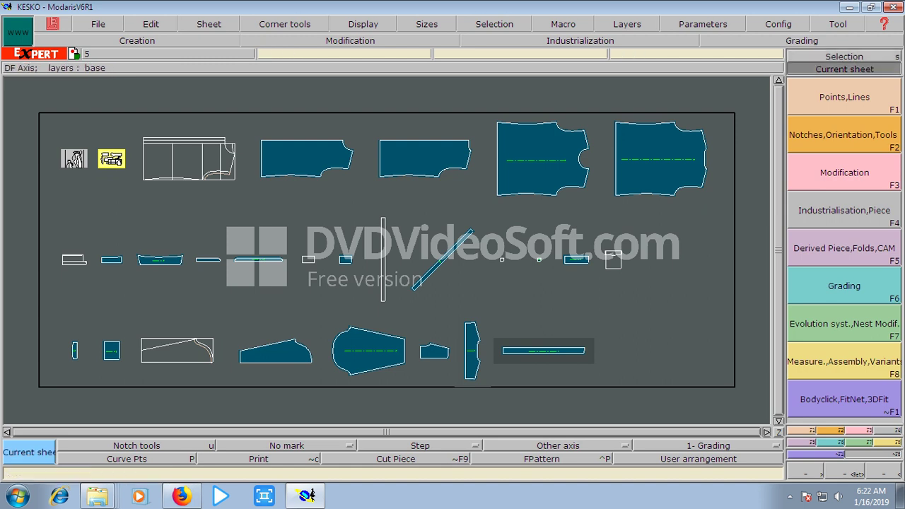
pyautogui.click(98, 23)
pyautogui.click(120, 309)
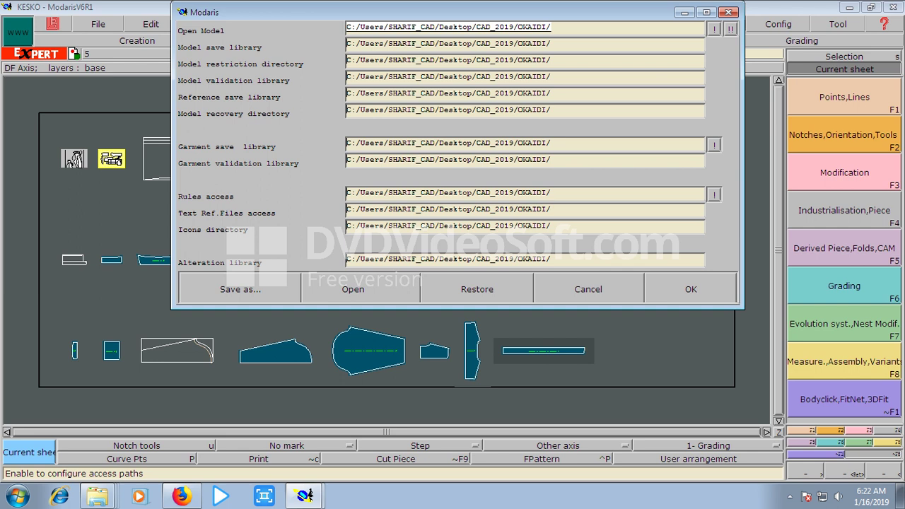
pyautogui.click(728, 12)
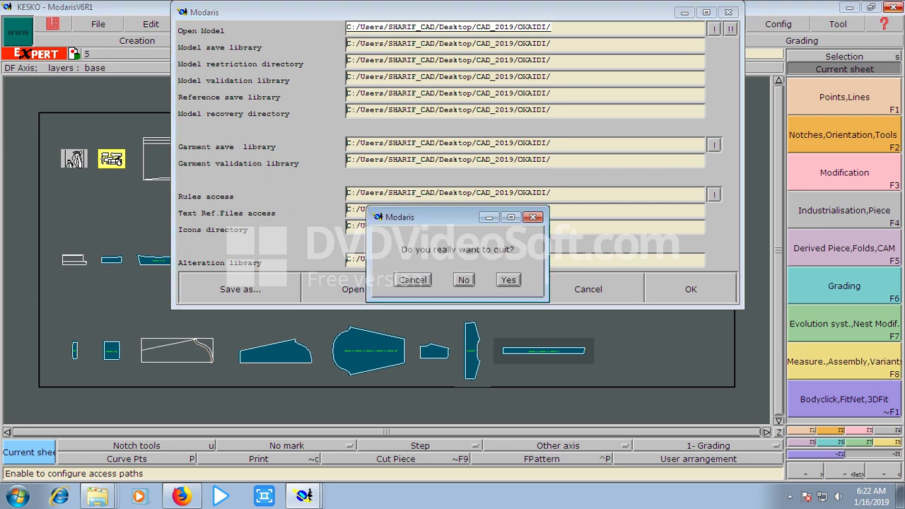
pyautogui.click(508, 279)
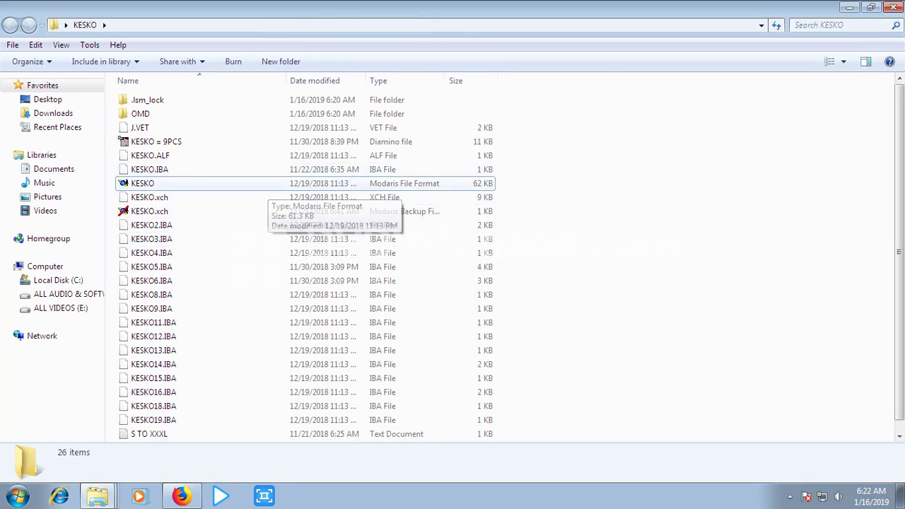
# - Reopen the KESKO model maximized and display its File > Access paths settings
pyautogui.doubleClick(269, 183)
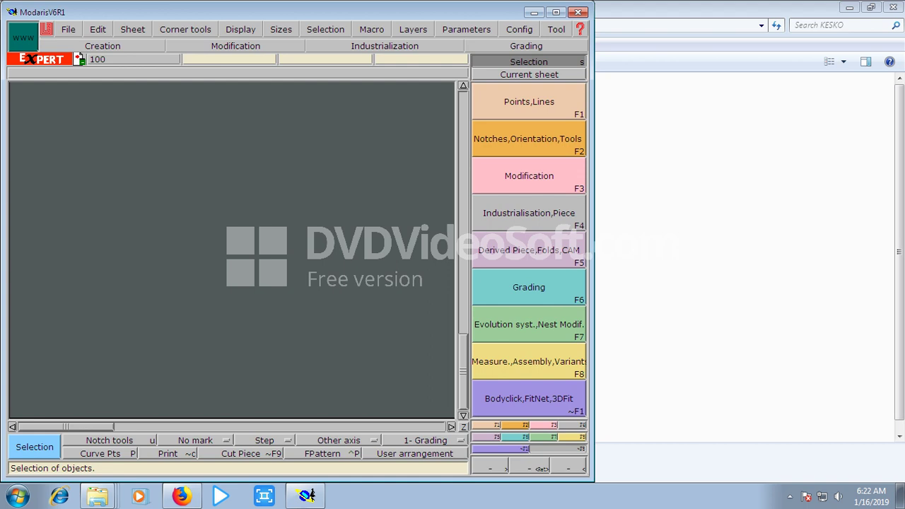
pyautogui.click(555, 12)
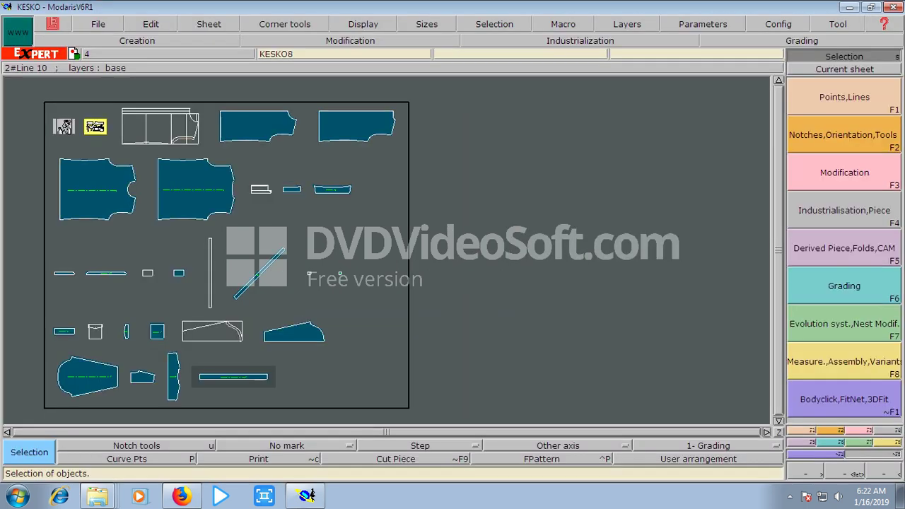
pyautogui.click(98, 23)
pyautogui.click(127, 311)
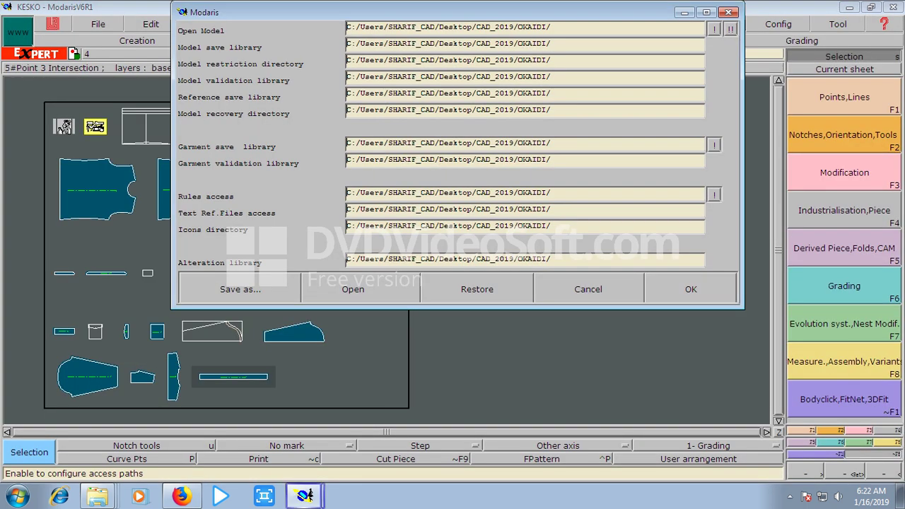
# - Set all access paths to the Desktop KESKO folder and accept them
pyautogui.click(713, 28)
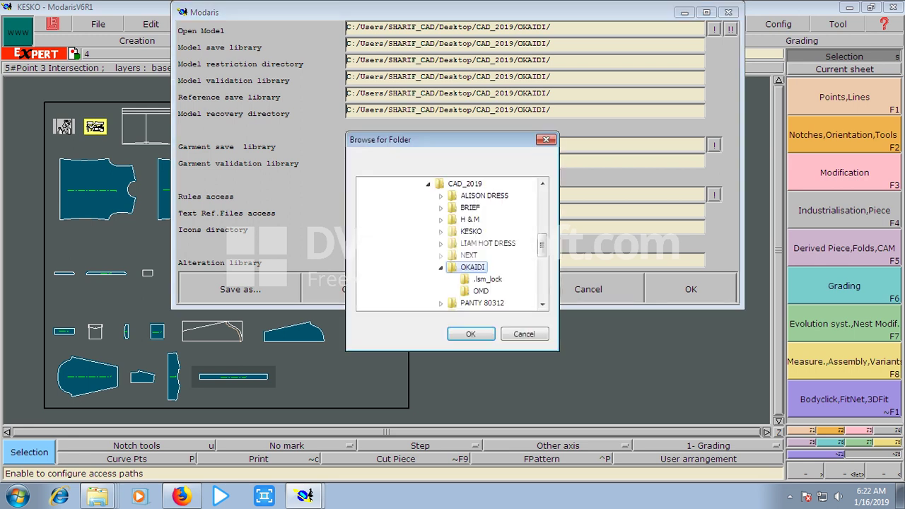
pyautogui.doubleClick(464, 183)
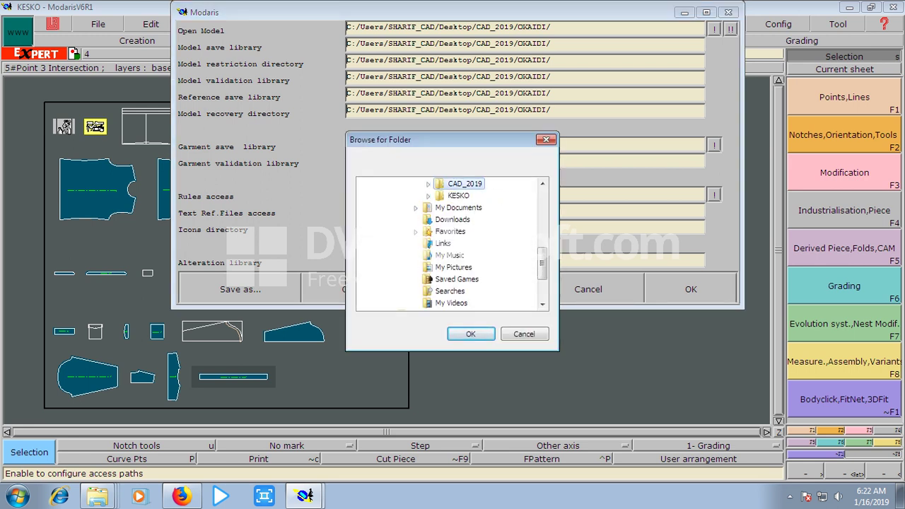
pyautogui.click(458, 195)
pyautogui.click(470, 334)
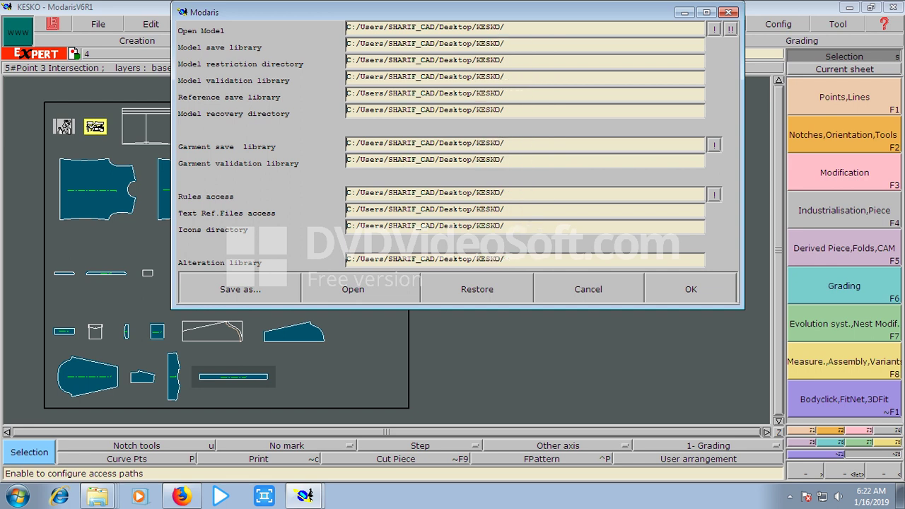
pyautogui.press('Return')
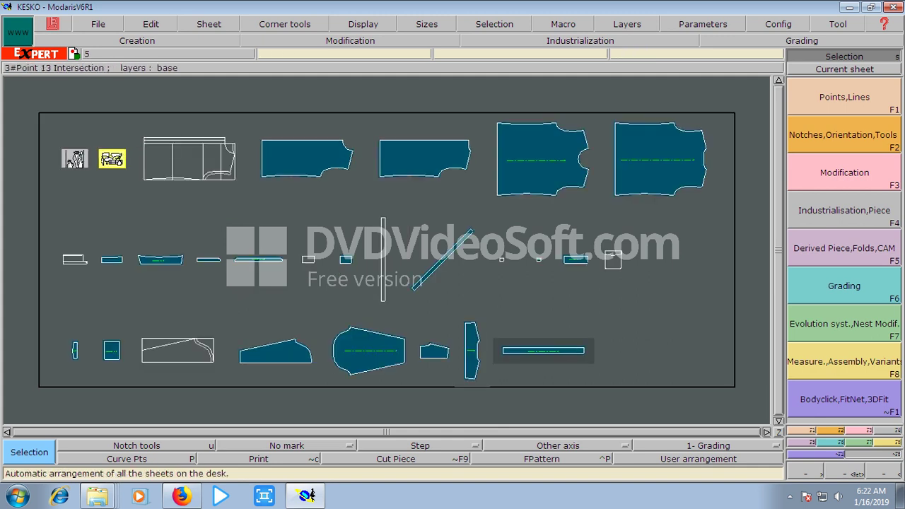
# - Inspect the KESKO3 front piece, then make KESKO4 the current sheet, zoomed in
pyautogui.click(306, 159)
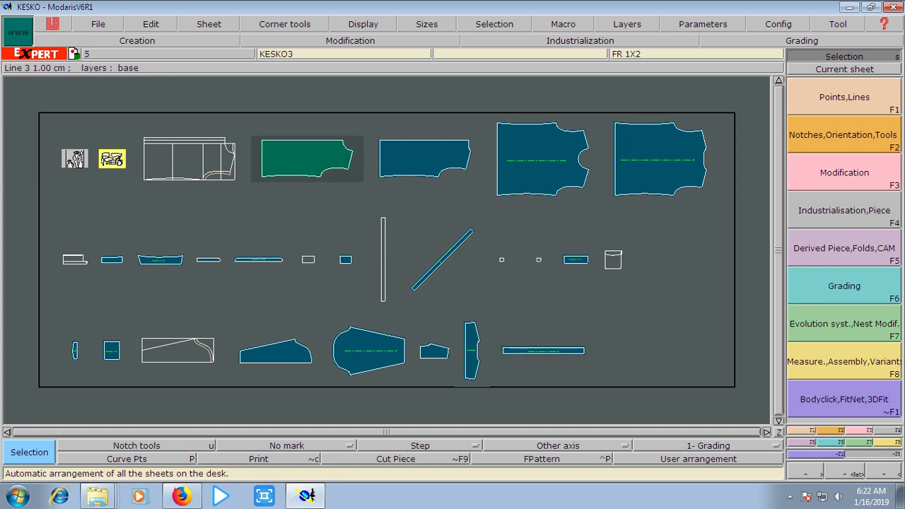
pyautogui.click(843, 68)
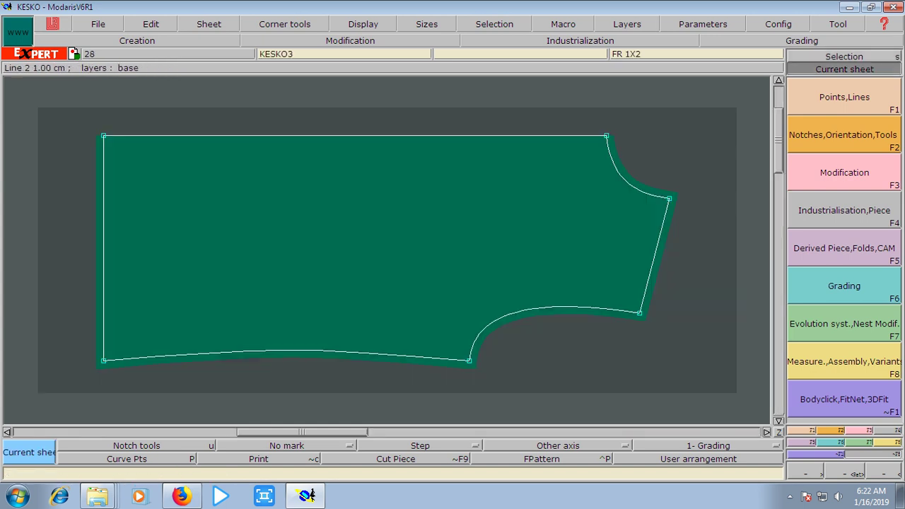
pyautogui.click(844, 69)
pyautogui.click(424, 158)
pyautogui.click(844, 69)
pyautogui.click(844, 68)
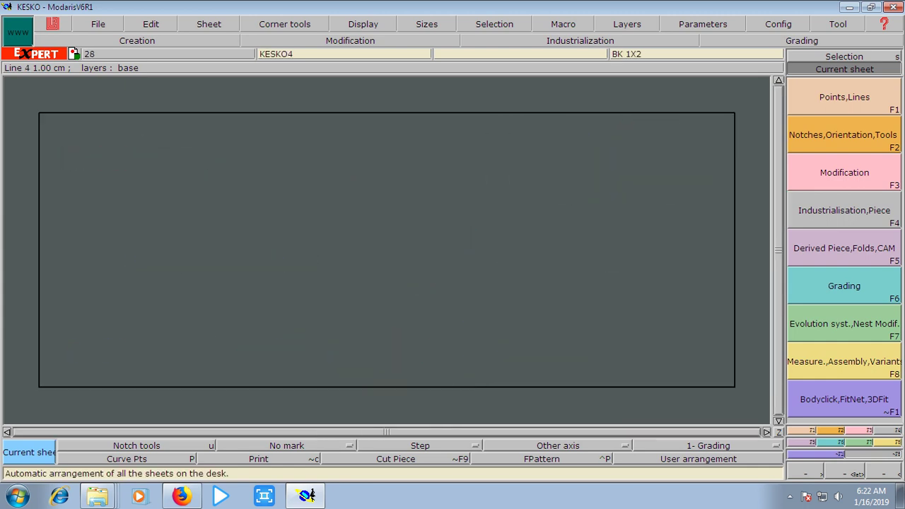
pyautogui.click(844, 56)
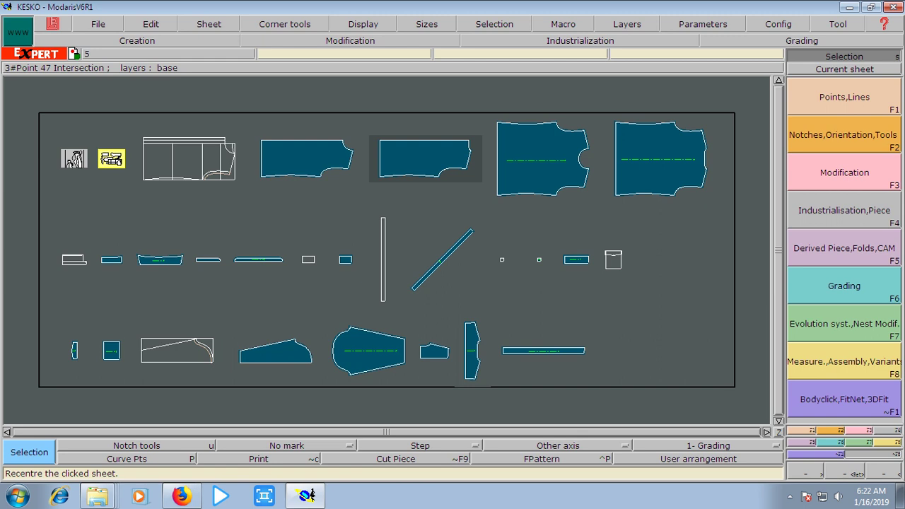
pyautogui.click(844, 69)
pyautogui.click(424, 158)
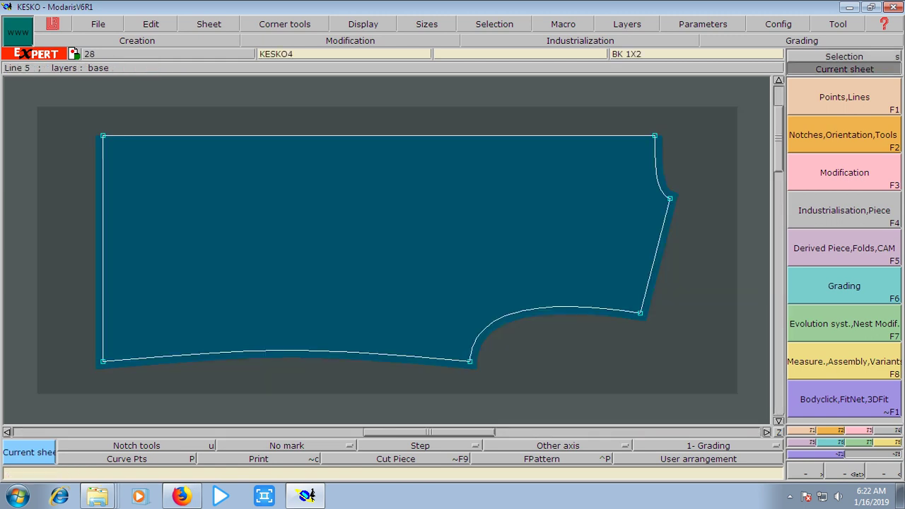
# - Mirror the KESKO4 back piece with Y Sym, try two-point rotation, then view the desk
pyautogui.click(843, 134)
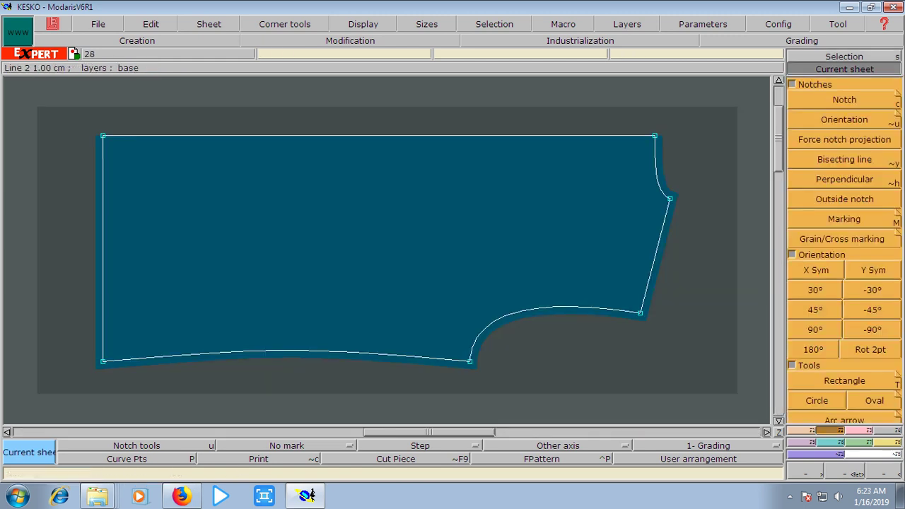
pyautogui.click(872, 270)
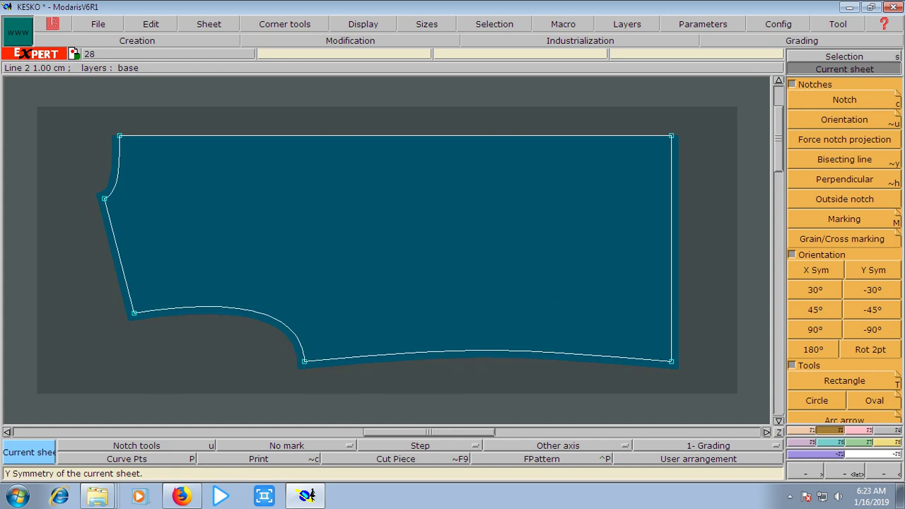
pyautogui.hotkey('shift', 'u')
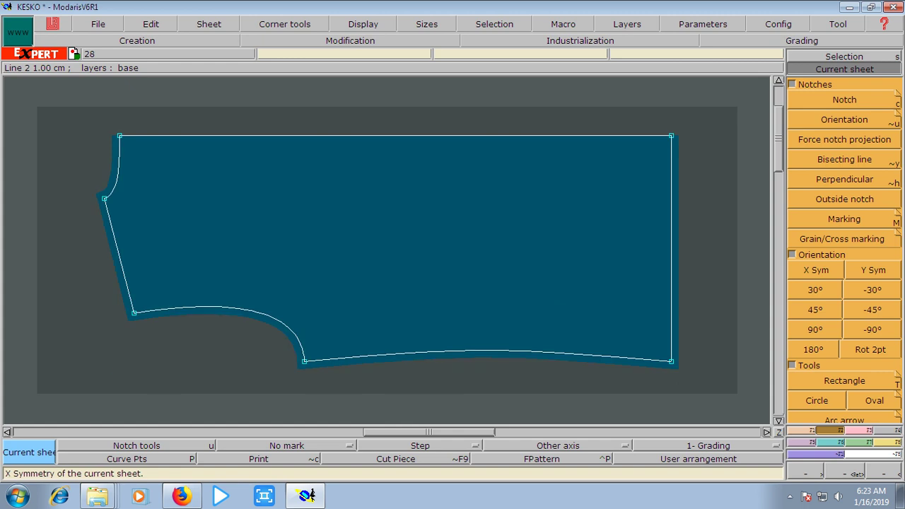
pyautogui.click(869, 349)
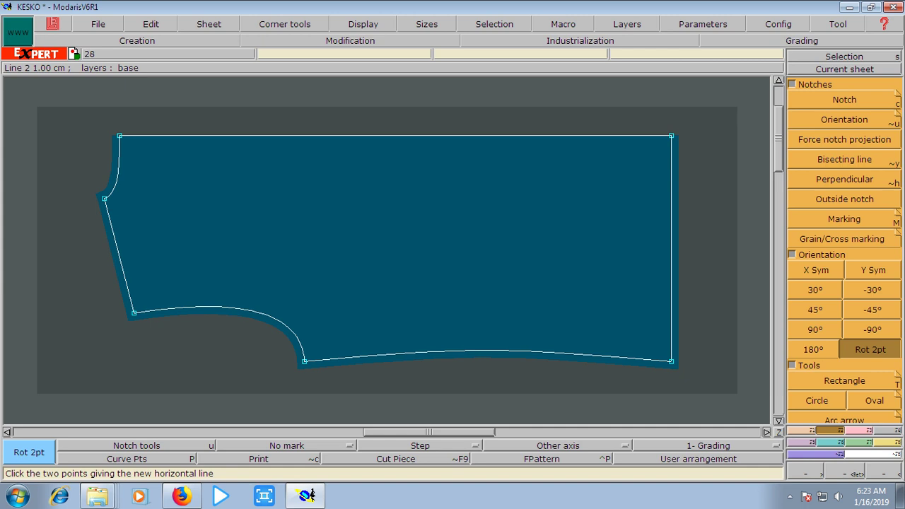
pyautogui.press('a')
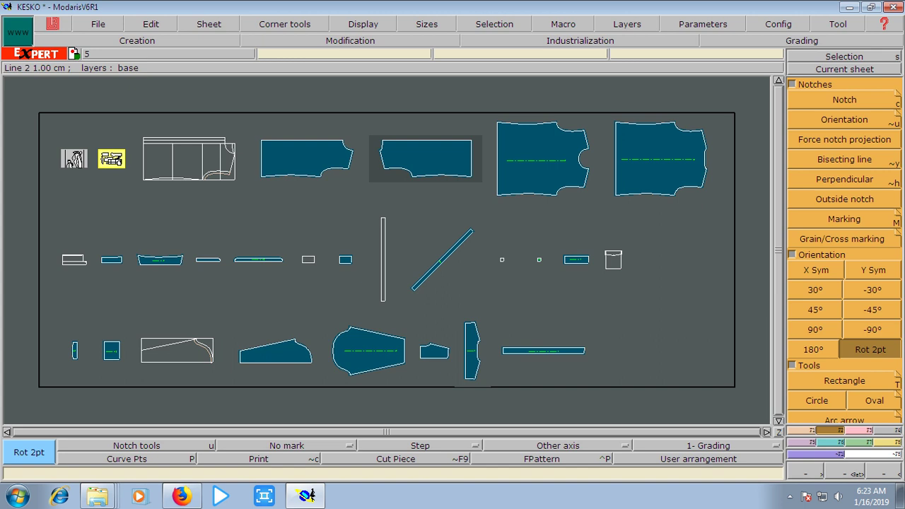
# - Marry the KESKO4 back piece to the KESKO3 front piece
pyautogui.press('F8')
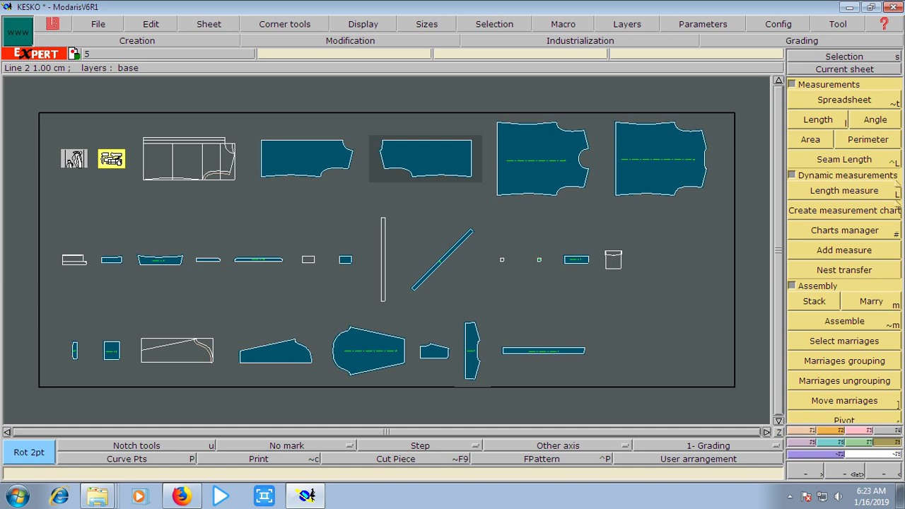
pyautogui.press('m')
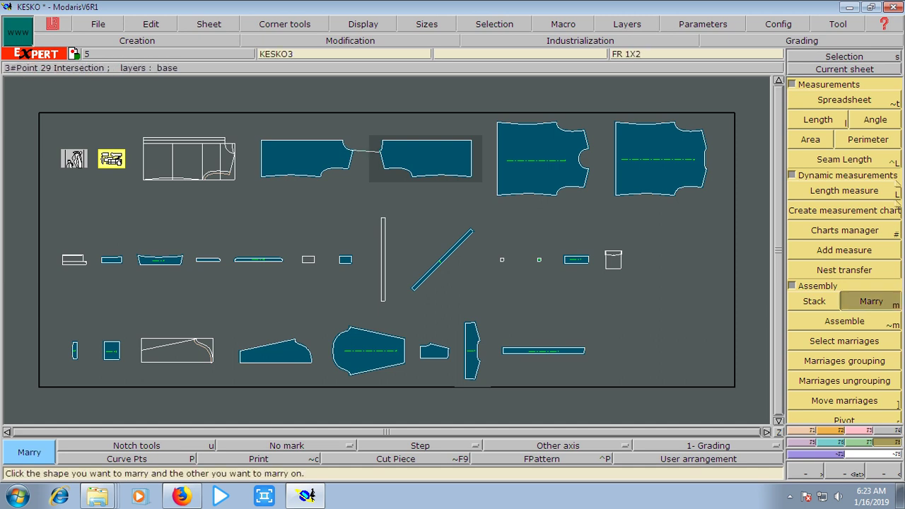
pyautogui.click(367, 152)
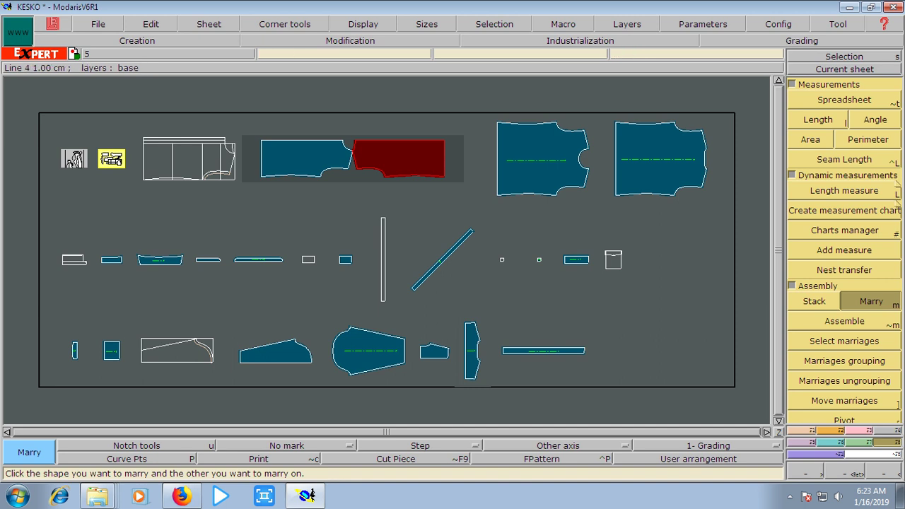
pyautogui.click(792, 286)
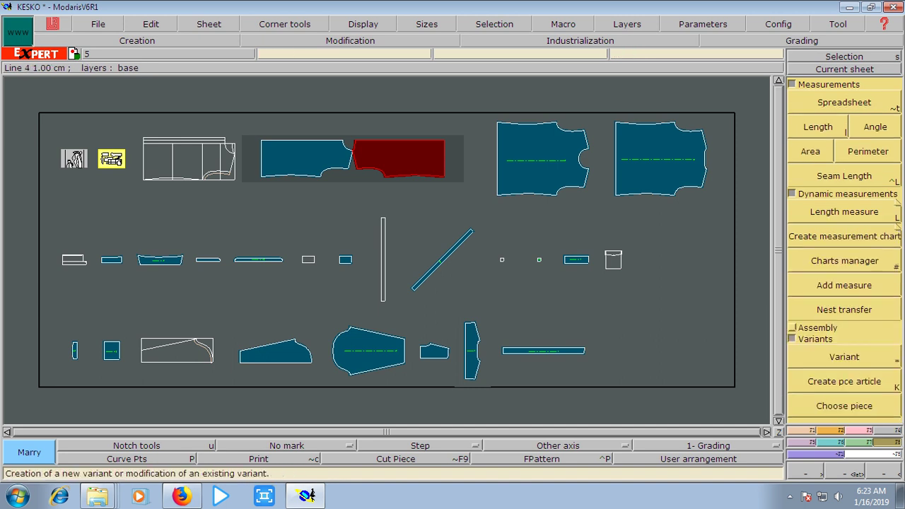
pyautogui.click(791, 328)
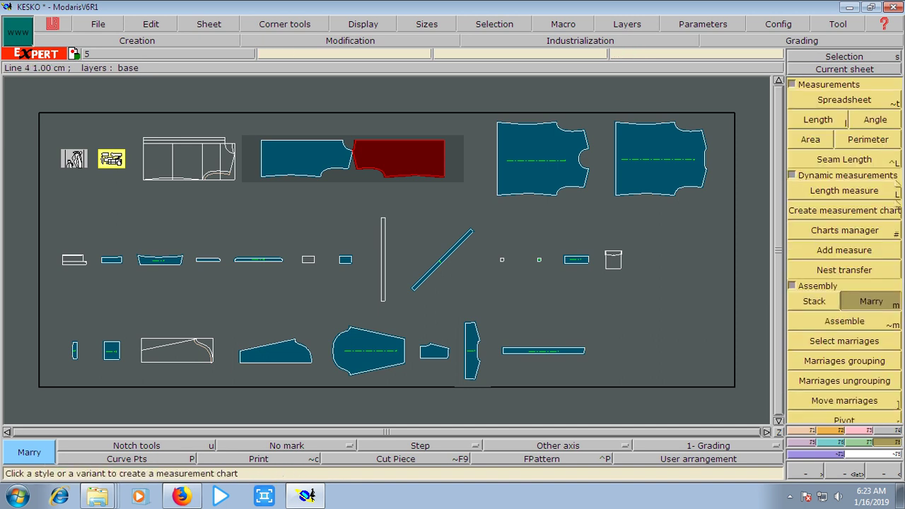
pyautogui.click(791, 177)
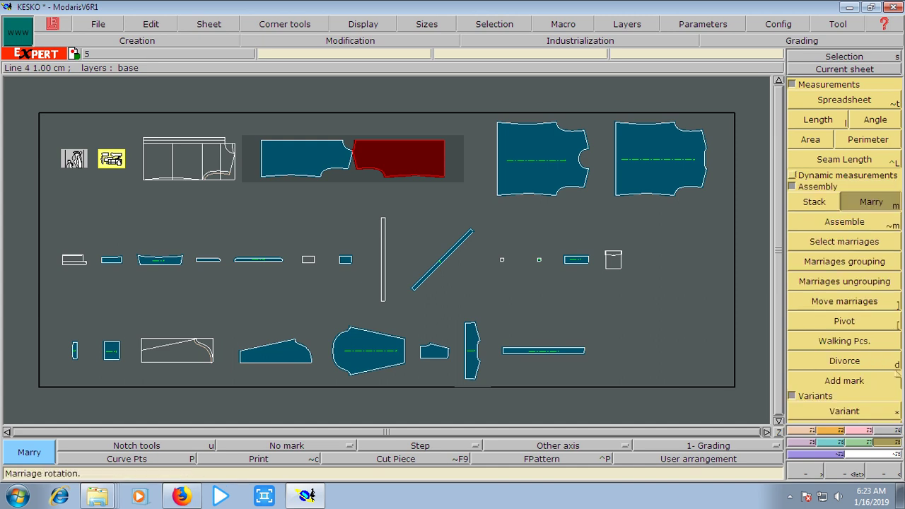
# - Pivot the red piece clockwise about its join, then check the sheet and desk views
pyautogui.click(843, 321)
pyautogui.click(399, 159)
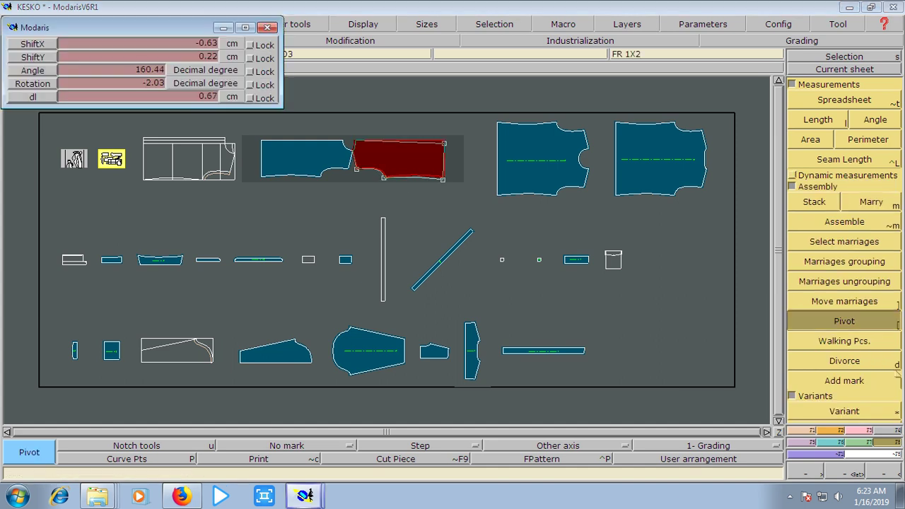
pyautogui.click(437, 219)
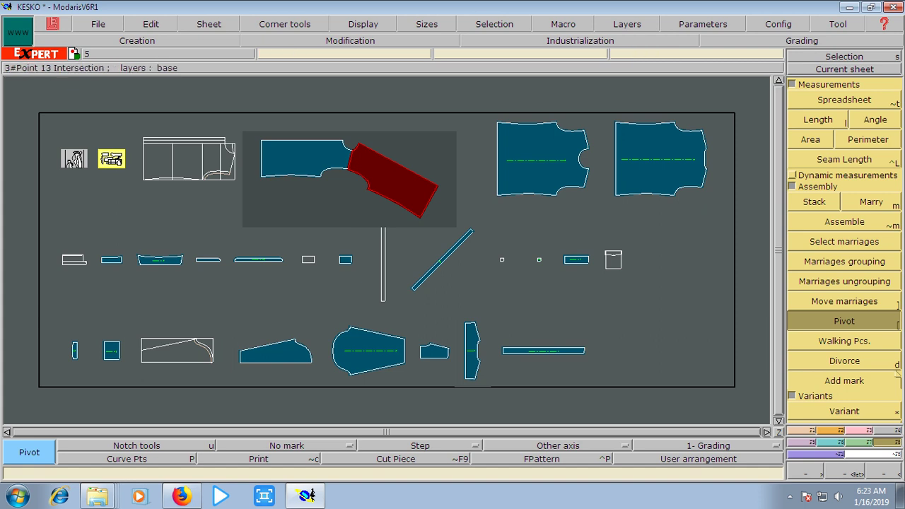
pyautogui.press('F3')
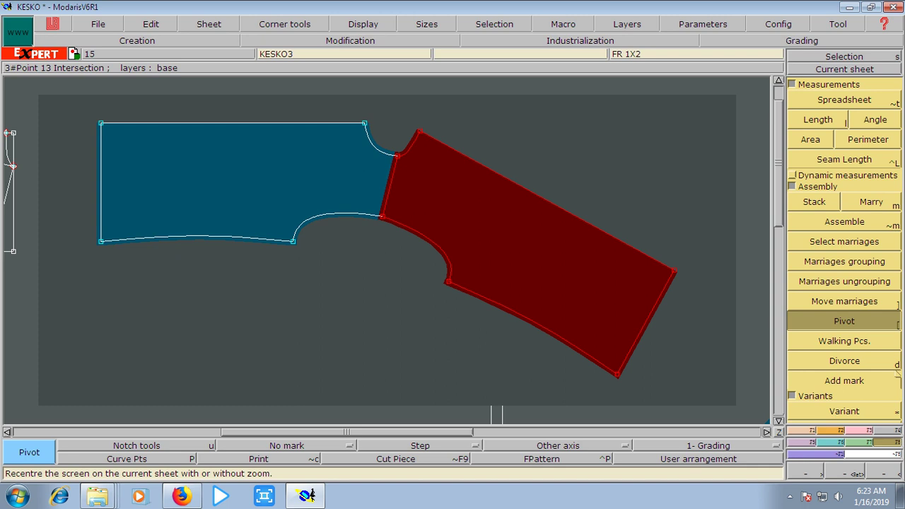
pyautogui.press('F2')
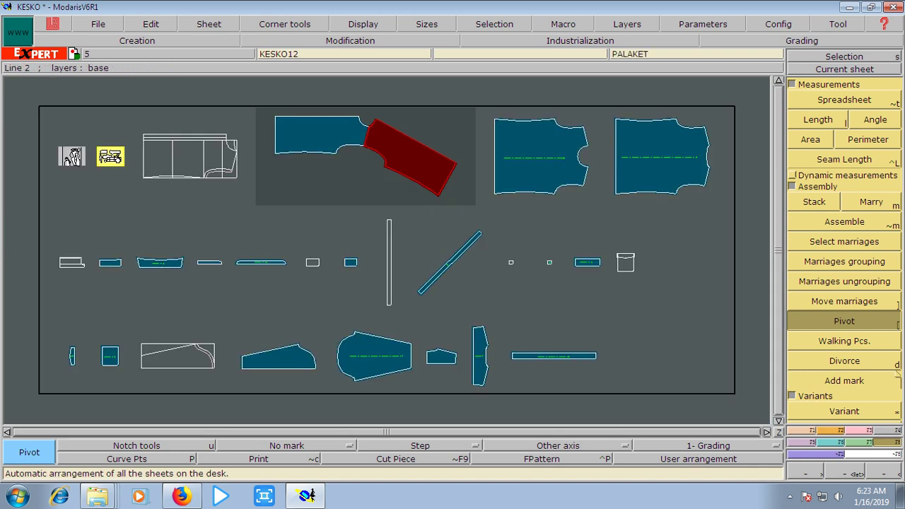
# - Mirror the sheet 16 bodice piece left-to-right with Y Sym
pyautogui.press('Escape')
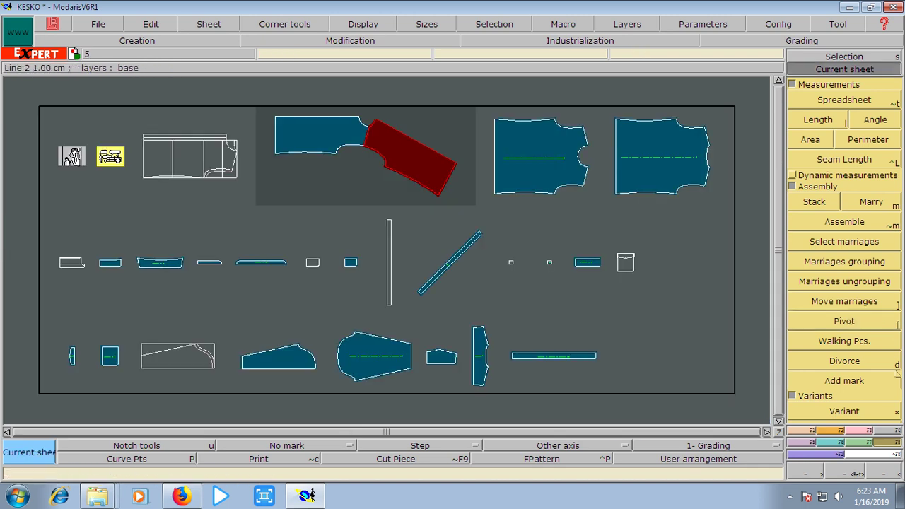
pyautogui.click(662, 155)
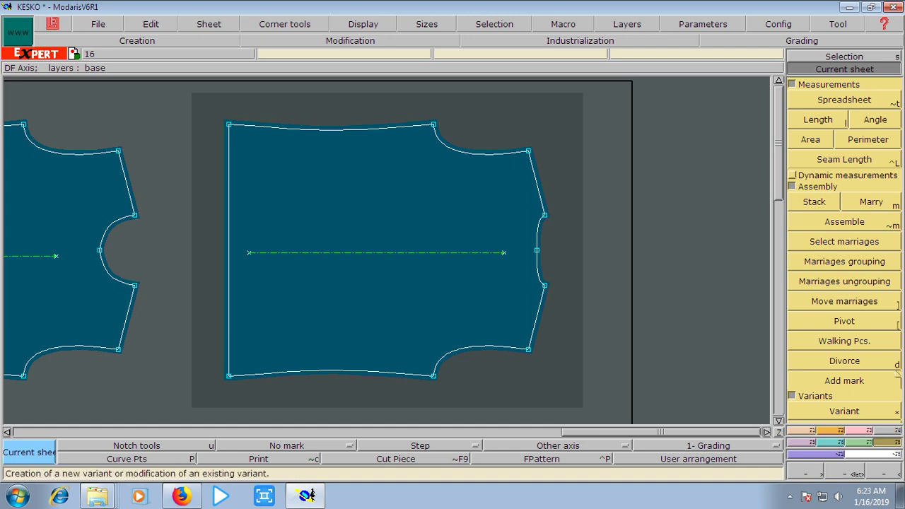
pyautogui.click(136, 445)
pyautogui.click(873, 270)
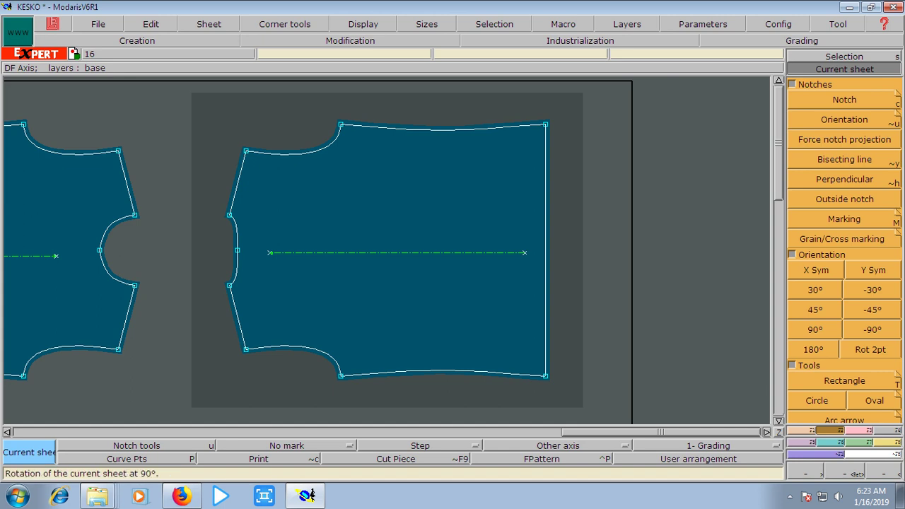
# - Marry the bodice side point to the neighbouring piece's armhole corner
pyautogui.hotkey('ctrl', 'm')
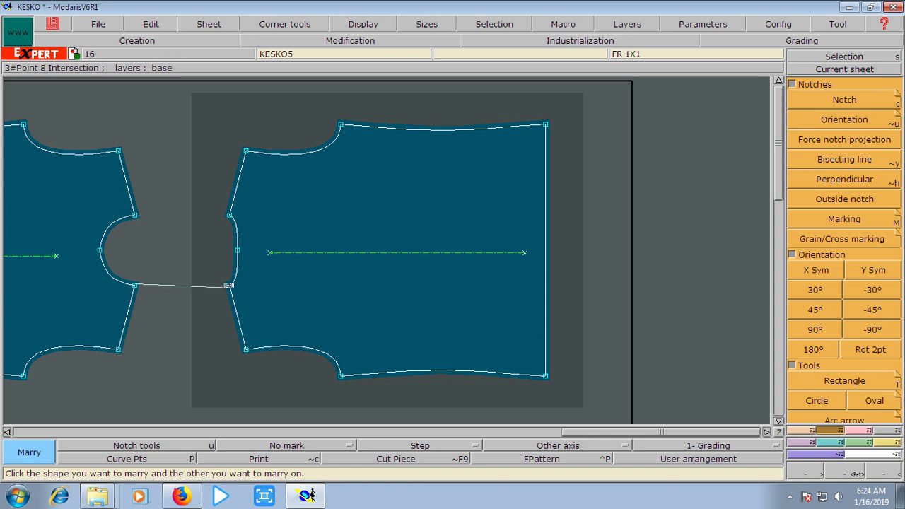
pyautogui.click(228, 286)
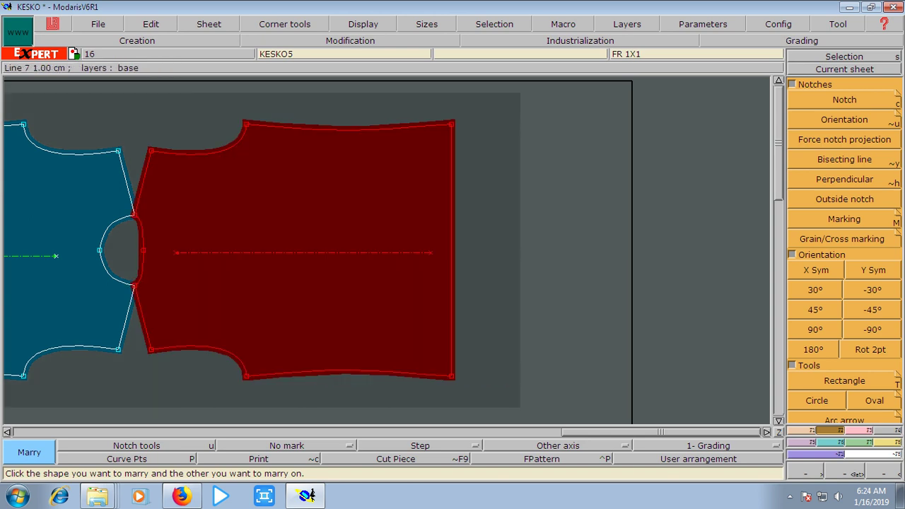
pyautogui.press('m')
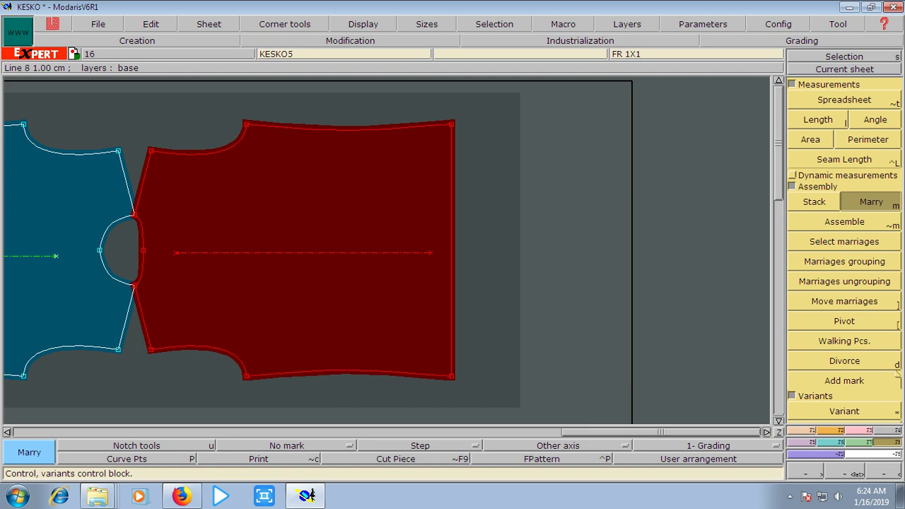
# - Pivot the red bodice piece downward about the armhole join and rearrange the desk
pyautogui.press('[')
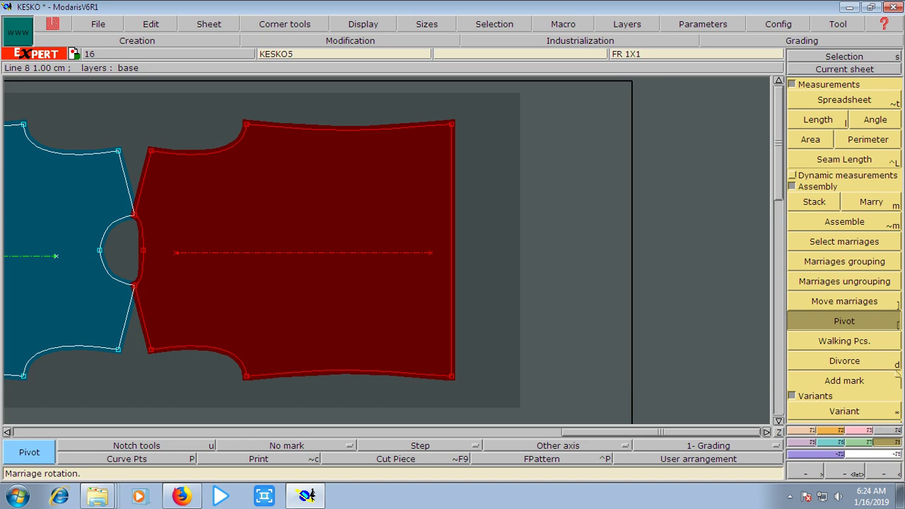
pyautogui.click(185, 275)
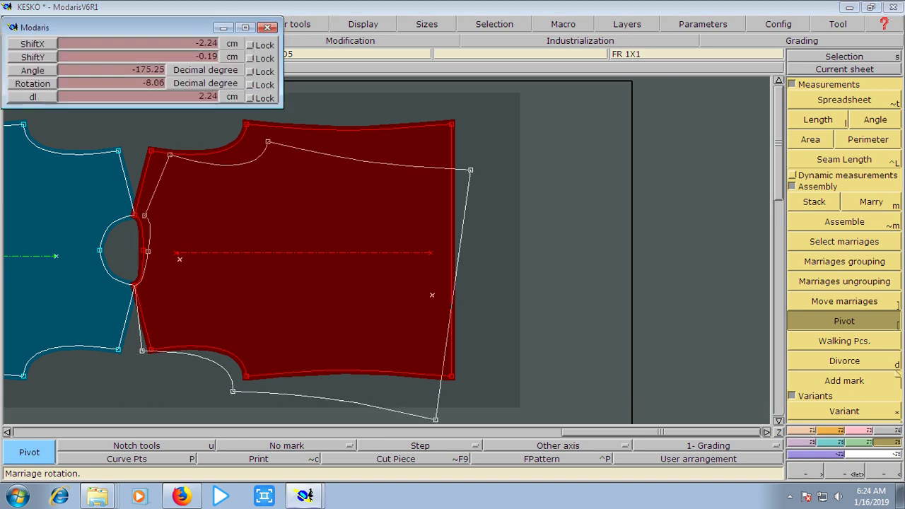
pyautogui.click(410, 394)
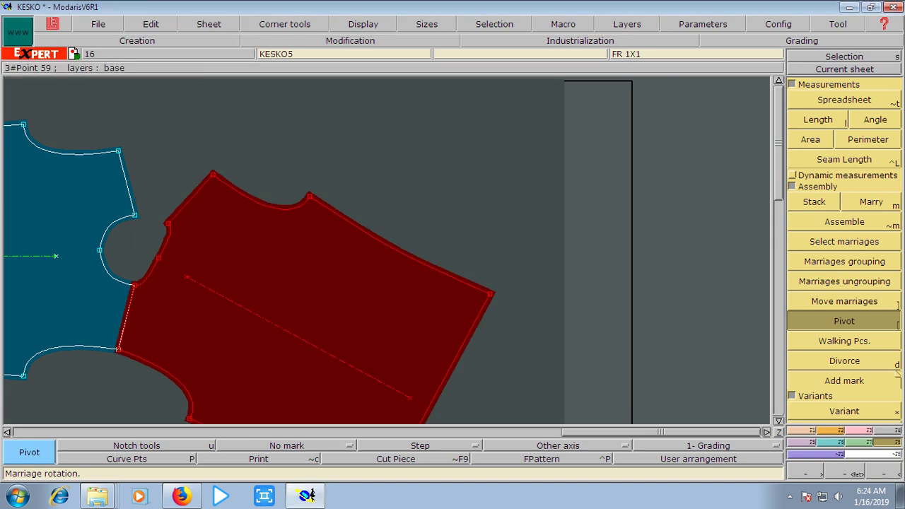
pyautogui.press('F11')
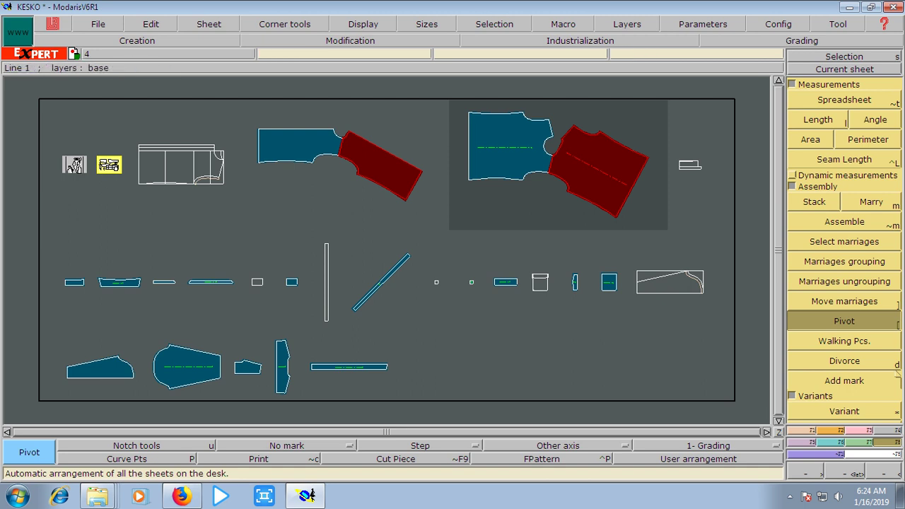
pyautogui.press('m')
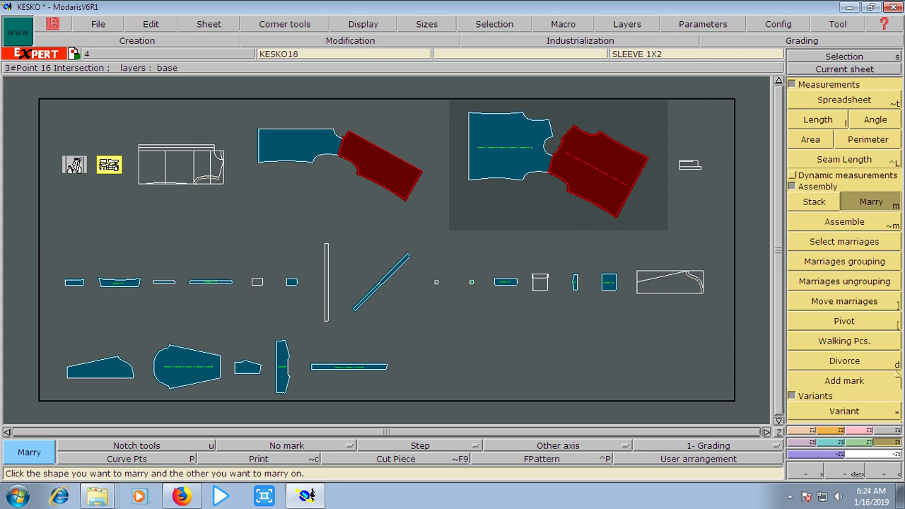
# - Marry the green sleeve piece at the armhole and pivot it down below the blue piece
pyautogui.click(170, 345)
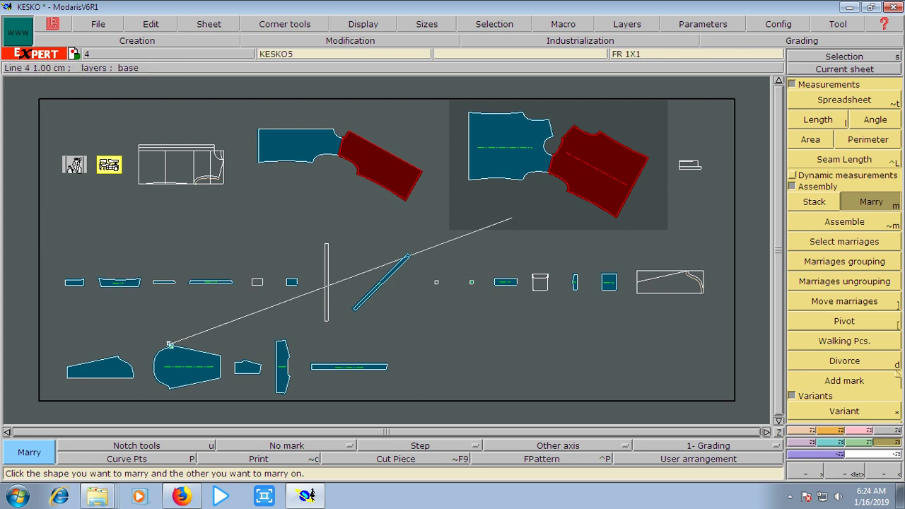
pyautogui.click(562, 186)
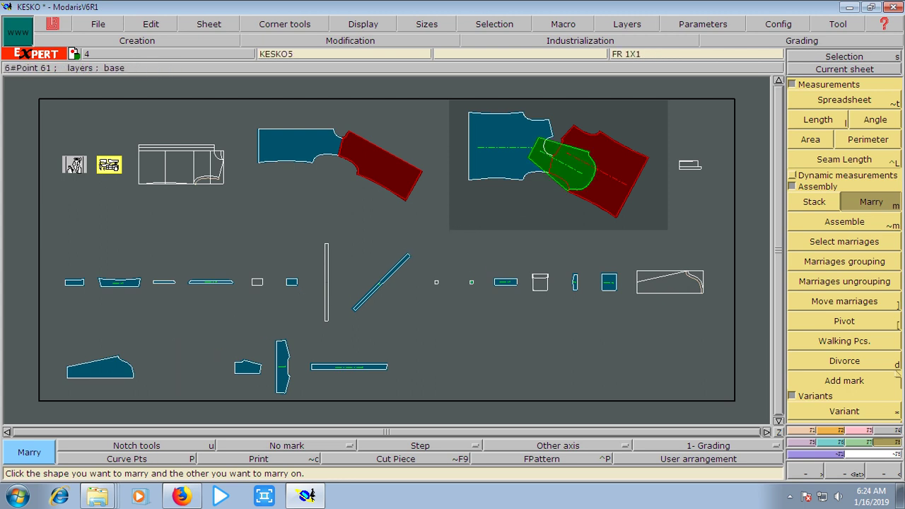
pyautogui.click(844, 321)
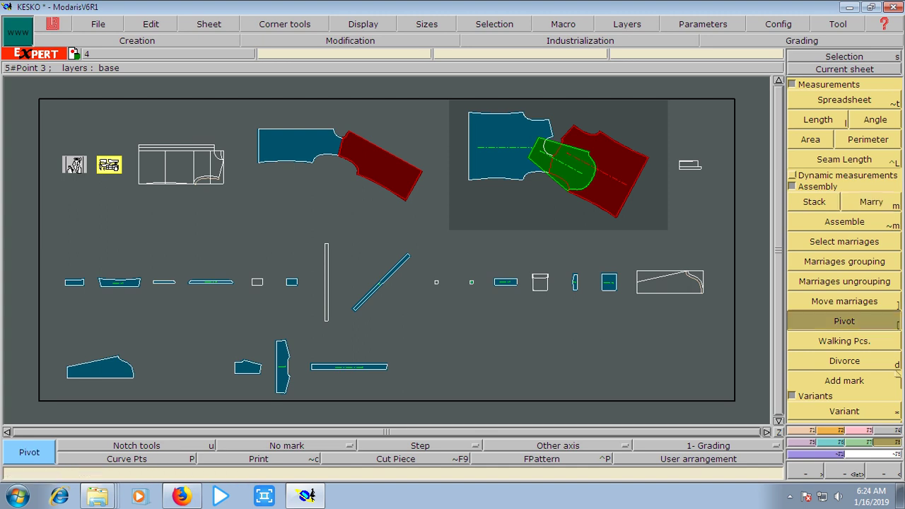
pyautogui.click(548, 172)
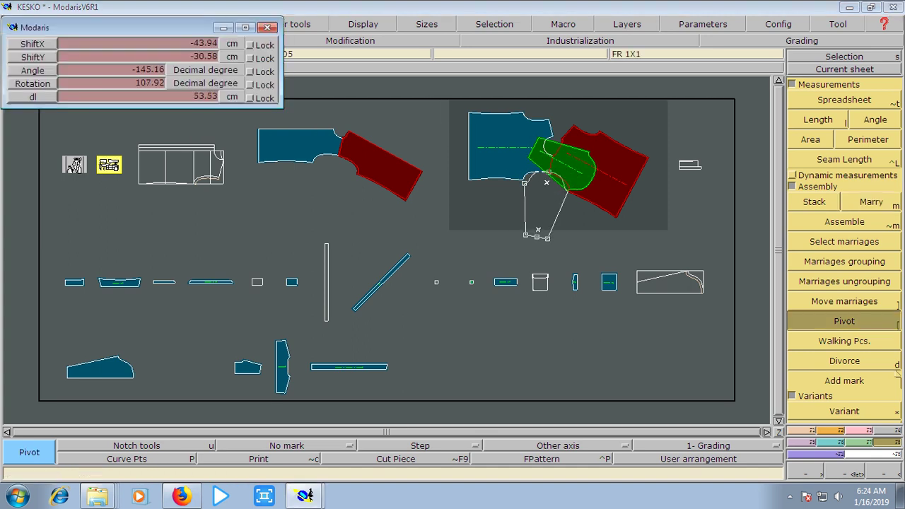
pyautogui.click(536, 229)
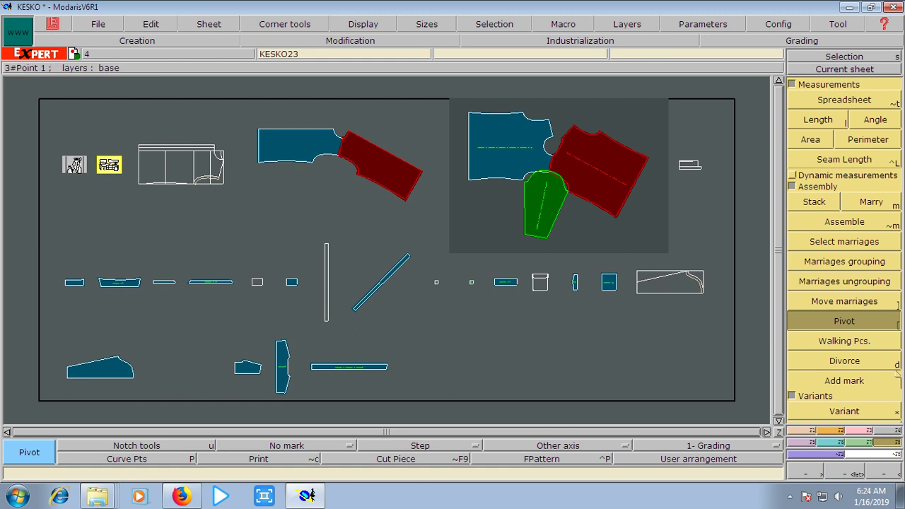
pyautogui.press('F5')
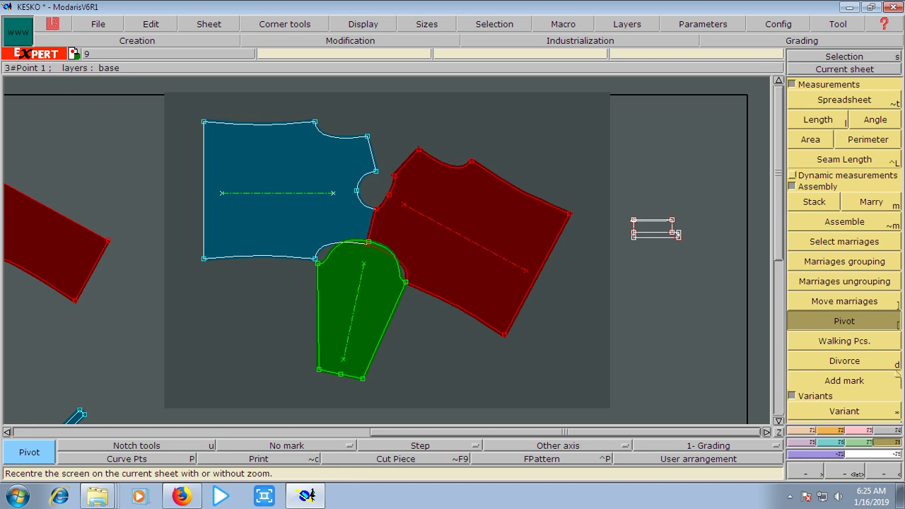
pyautogui.press('4')
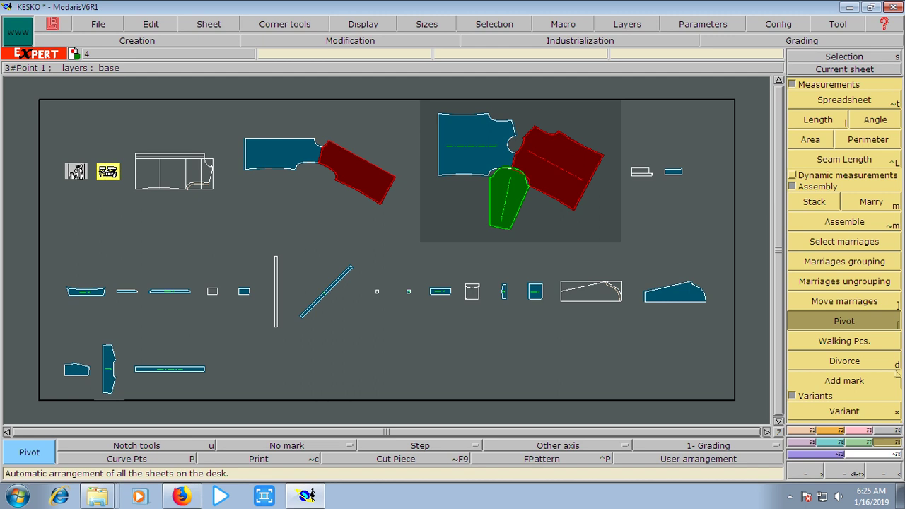
pyautogui.click(843, 69)
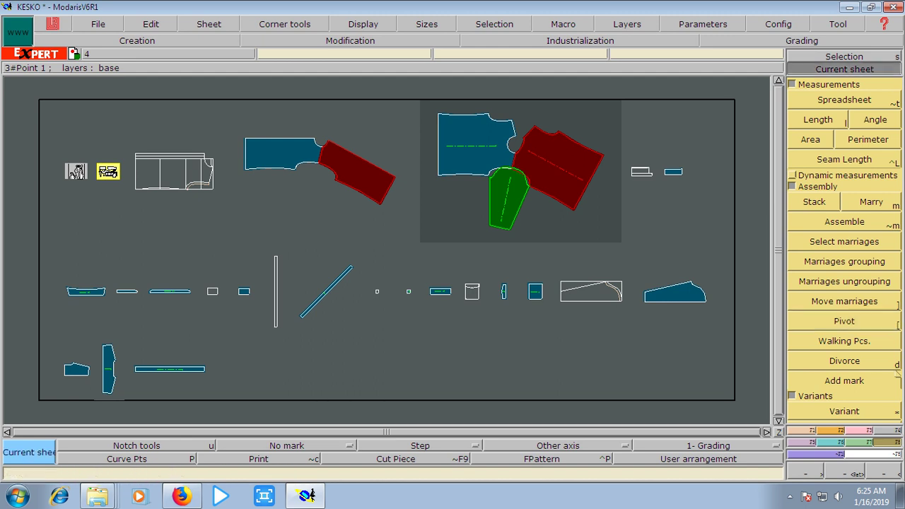
# - Open the KESKO16 PKT 1X1 pocket sheet from the desk
pyautogui.click(535, 291)
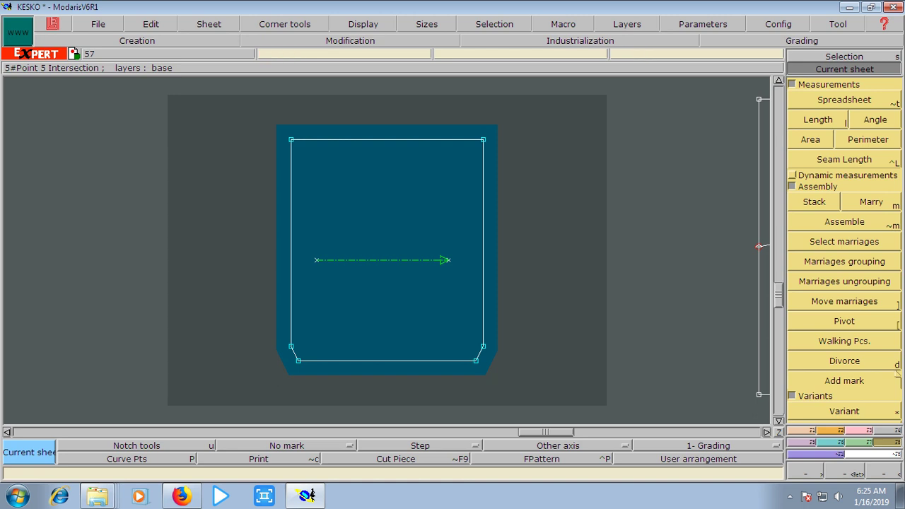
pyautogui.click(844, 68)
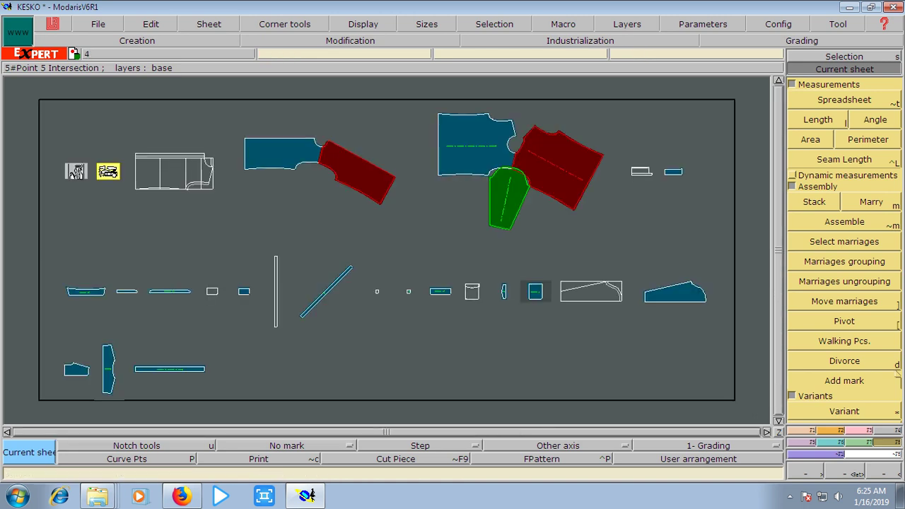
pyautogui.click(870, 202)
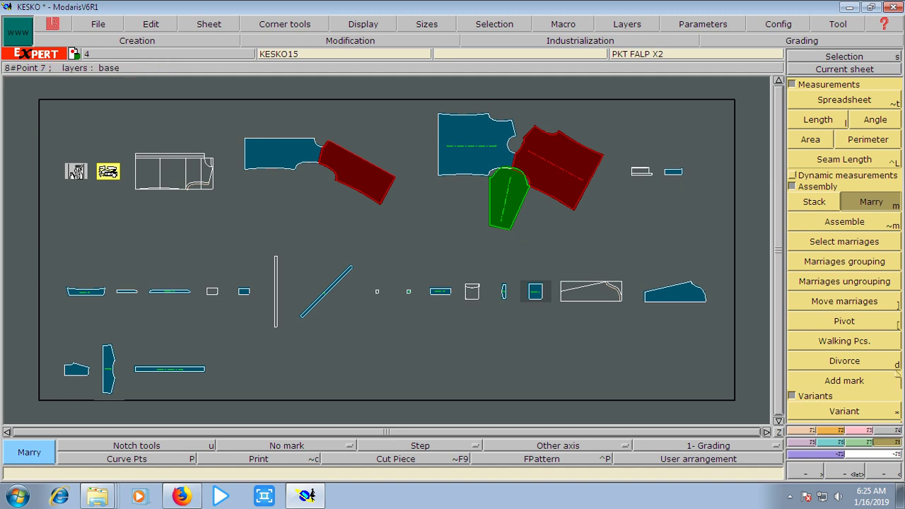
pyautogui.click(844, 69)
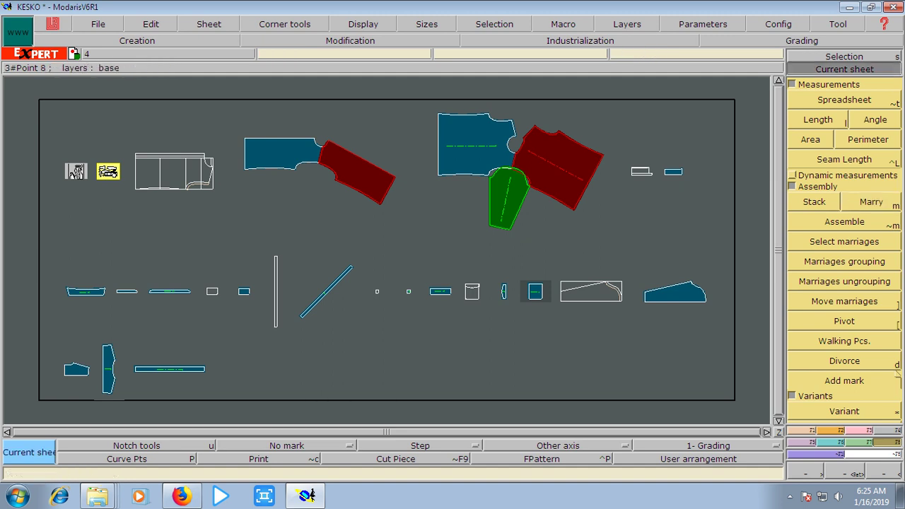
pyautogui.click(503, 291)
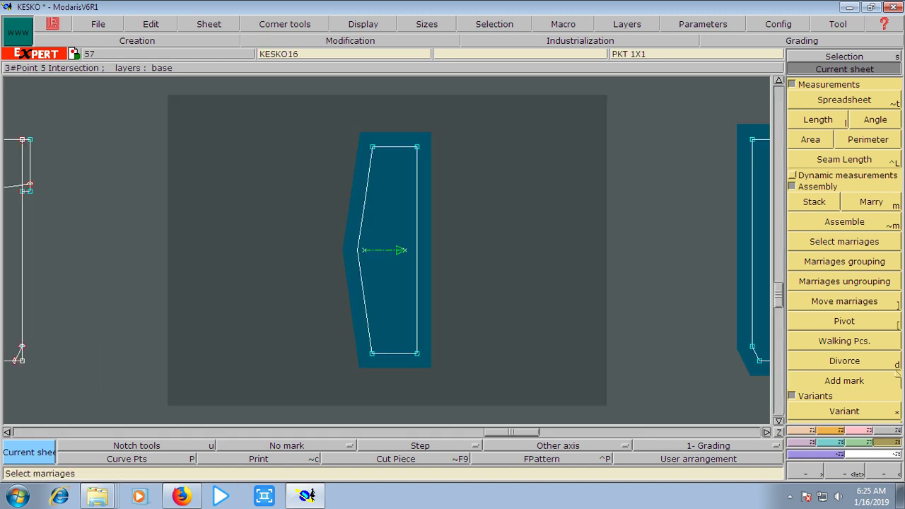
pyautogui.scroll(-5, 843, 241)
# - Mirror the pocket and rotate it 90° three times so its point faces down
pyautogui.click(872, 269)
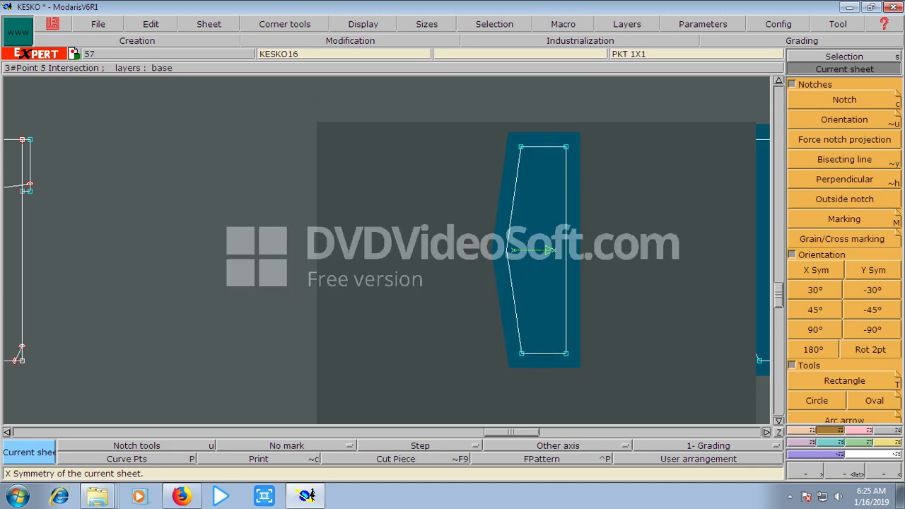
pyautogui.click(870, 330)
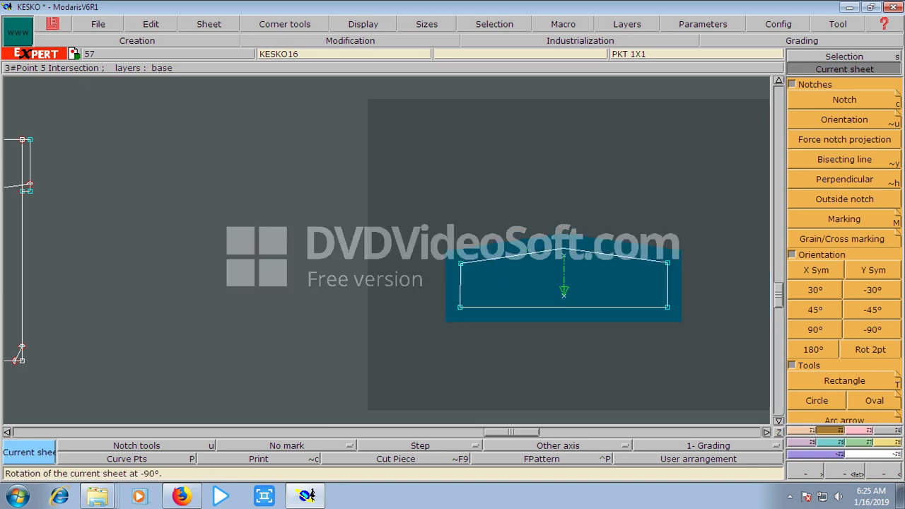
pyautogui.click(871, 329)
pyautogui.click(871, 329)
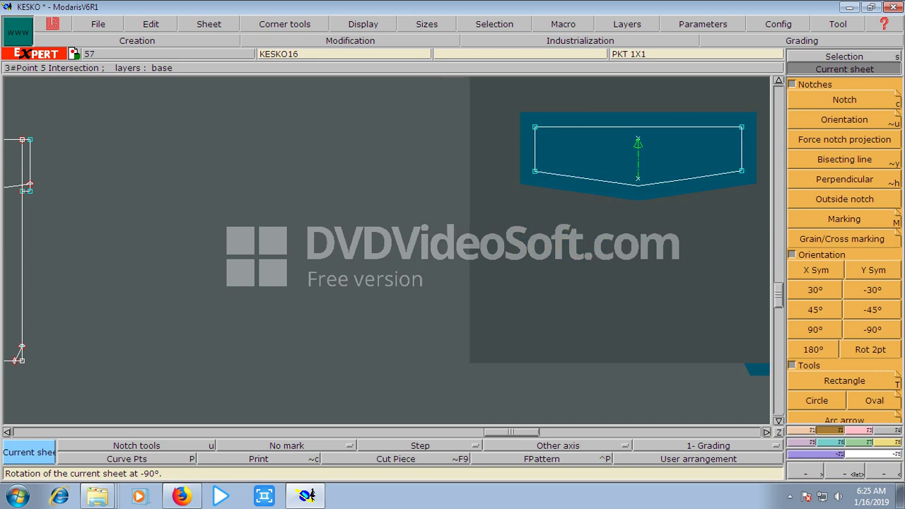
pyautogui.press('space')
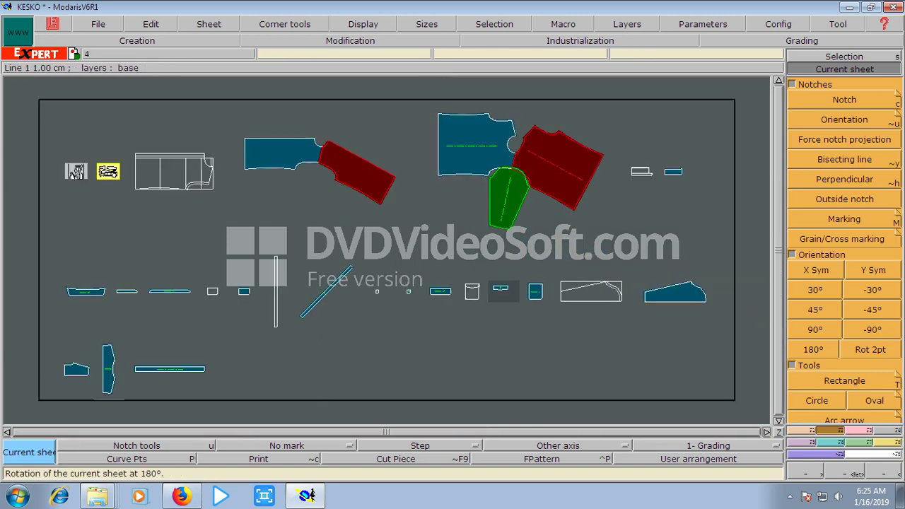
pyautogui.press('m')
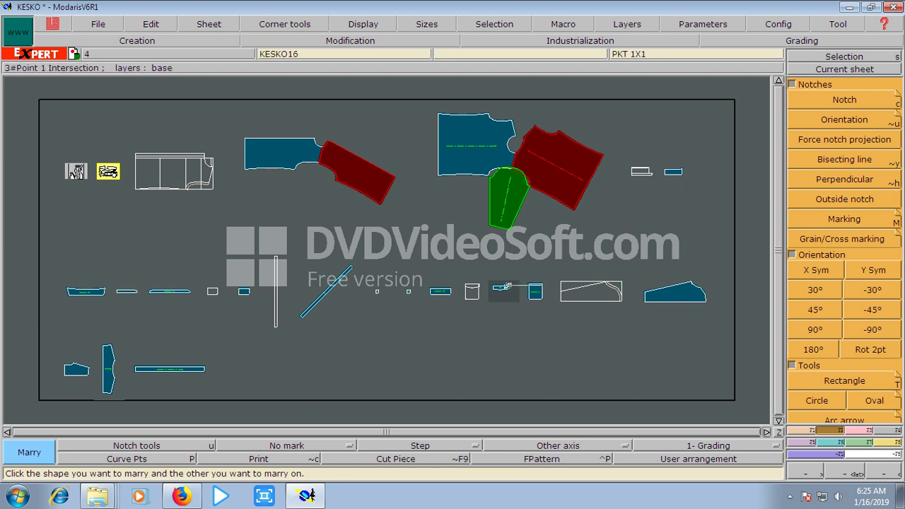
# - Marry the red flap onto the KESKO16 pocket, divorce it again, and auto-arrange the desk
pyautogui.click(535, 291)
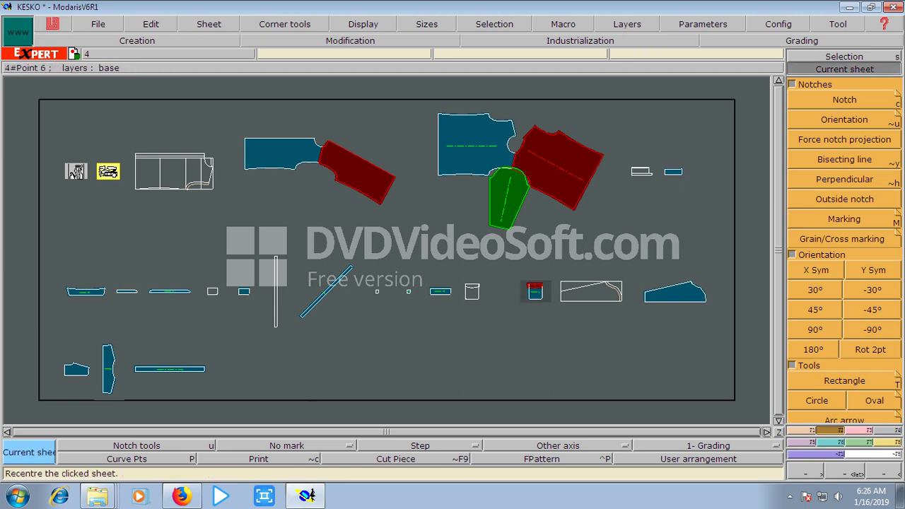
pyautogui.click(535, 291)
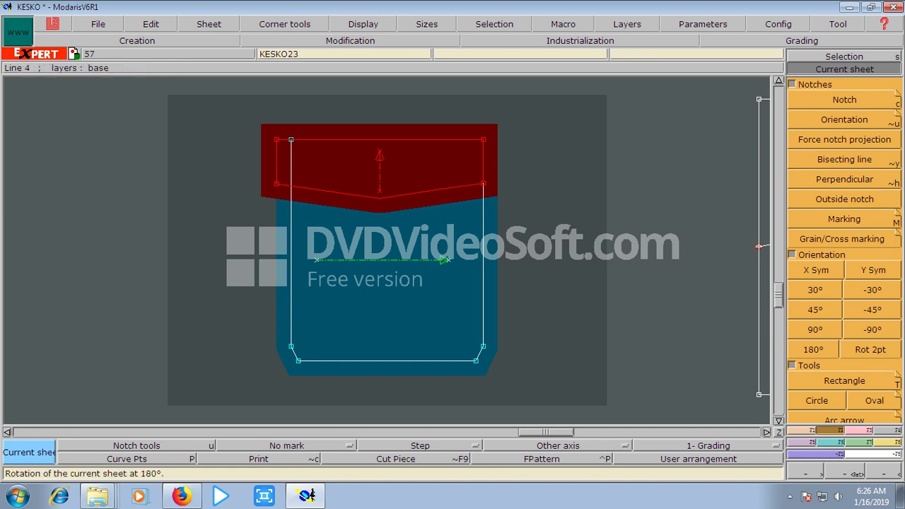
pyautogui.press('F8')
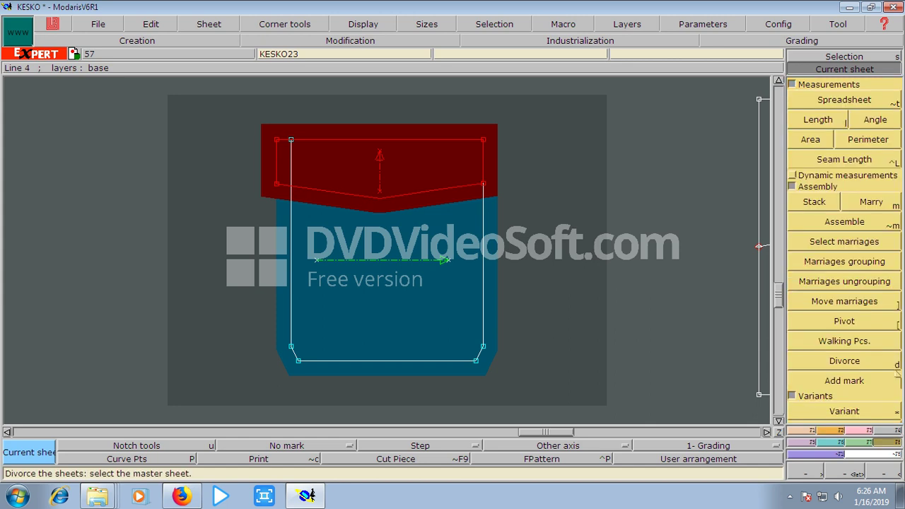
pyautogui.click(843, 361)
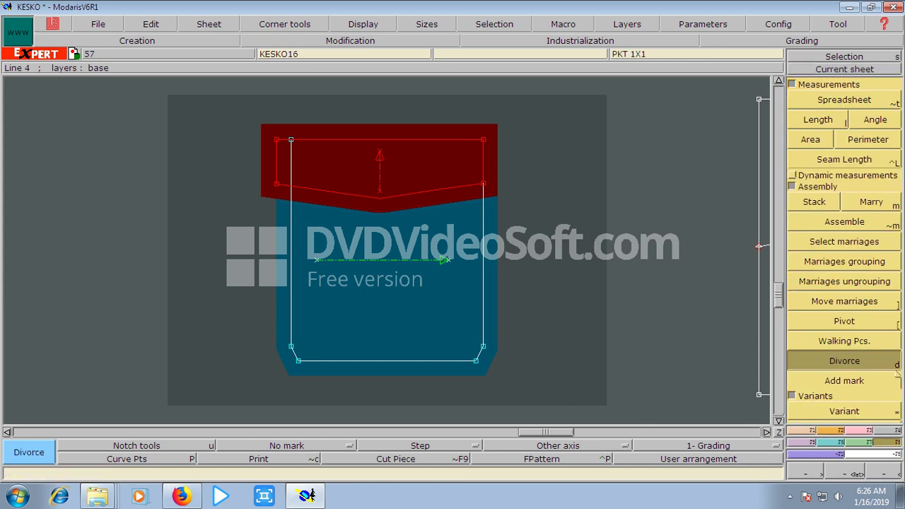
pyautogui.click(290, 139)
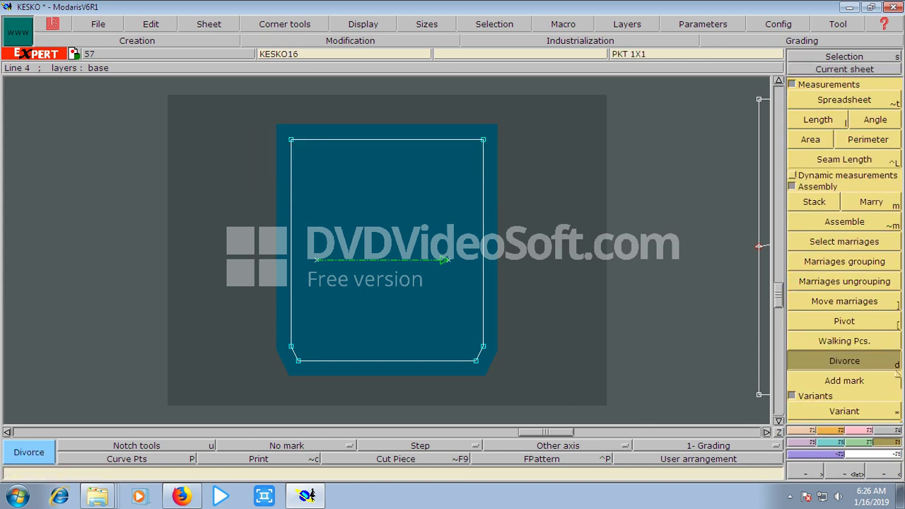
pyautogui.press('F12')
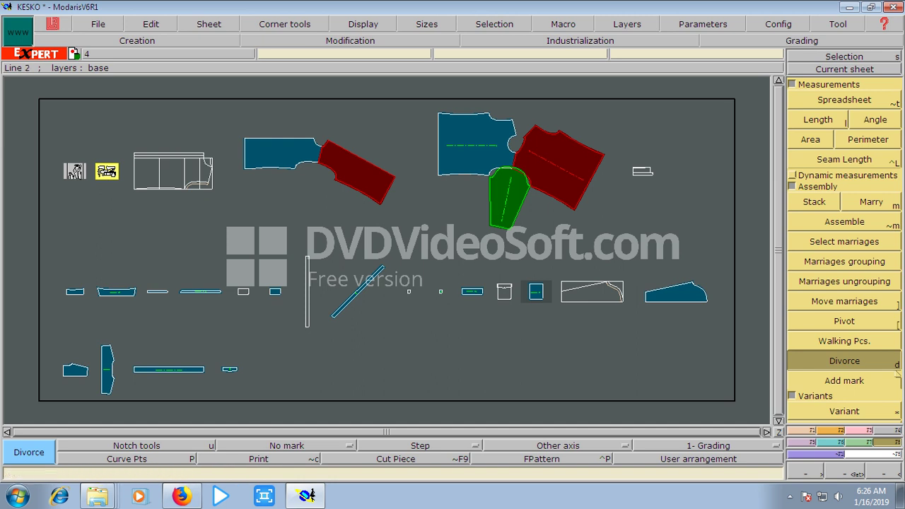
pyautogui.click(844, 69)
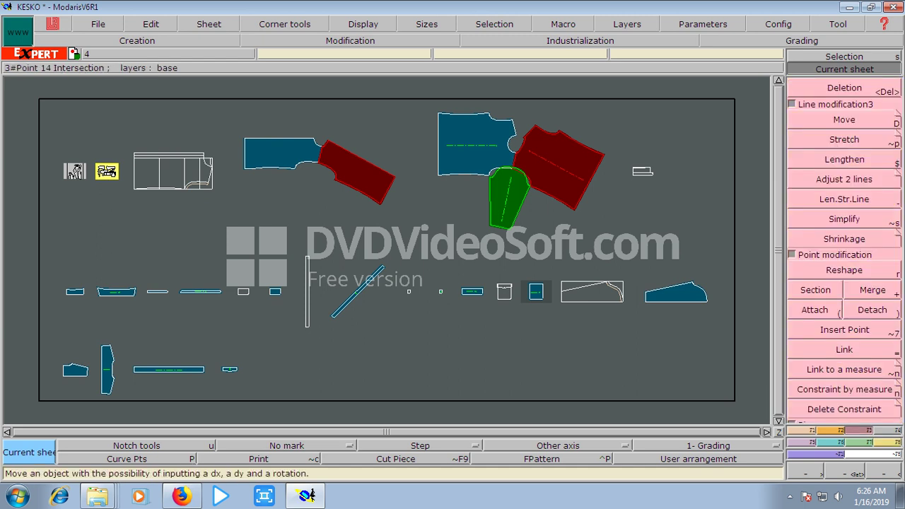
# - Move the PKT FALP X2 flap onto the pocket
pyautogui.click(844, 120)
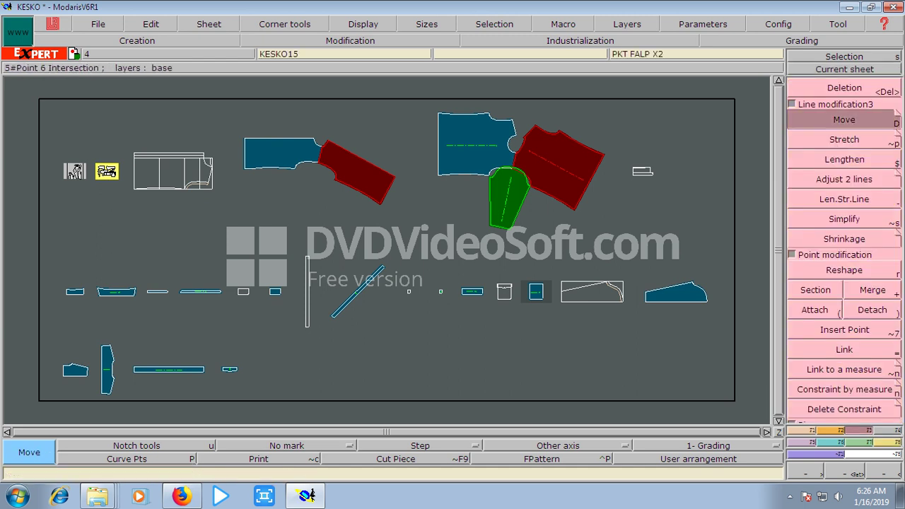
pyautogui.click(536, 291)
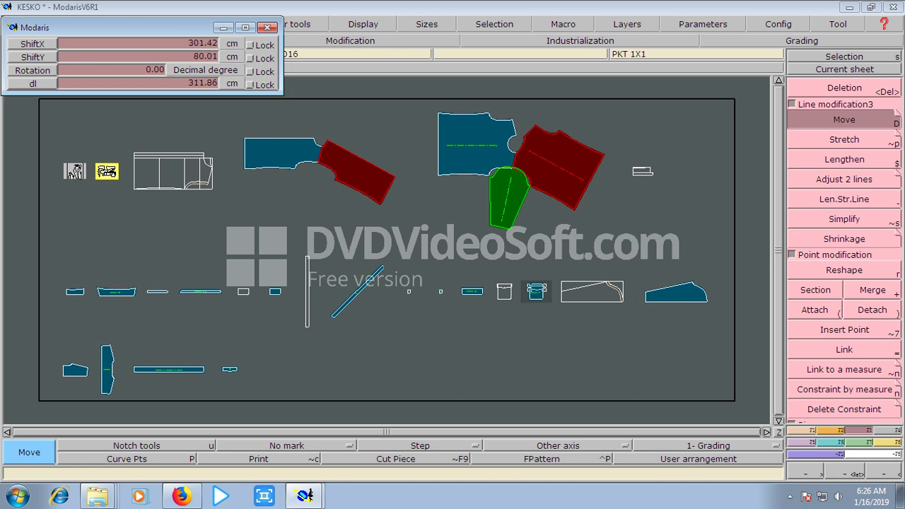
pyautogui.click(536, 289)
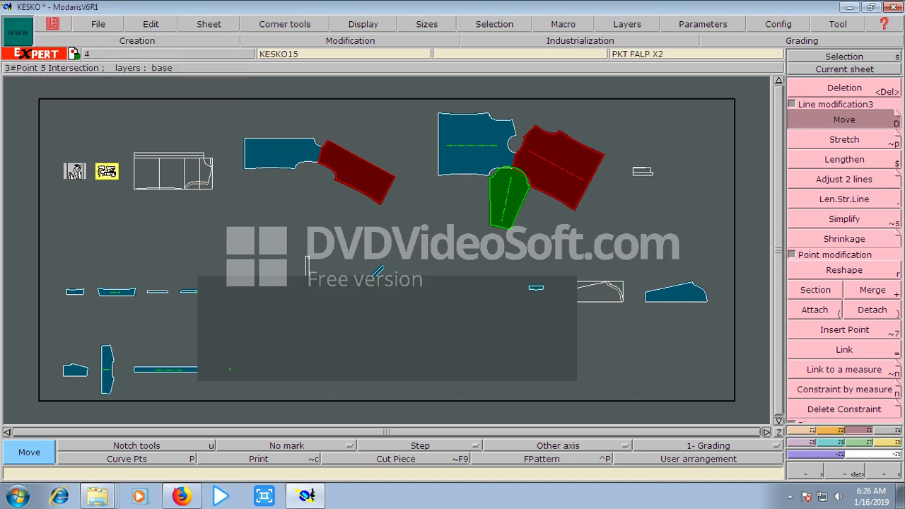
pyautogui.click(844, 69)
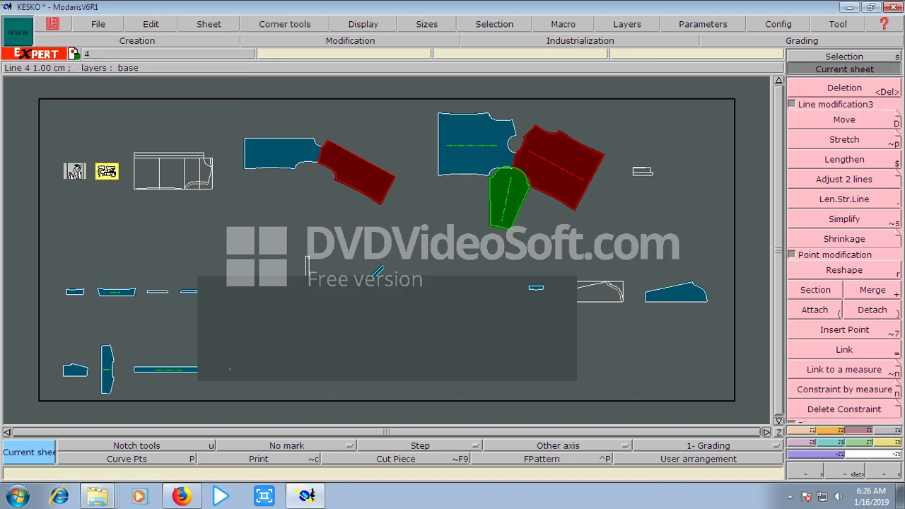
# - Auto-arrange all sheets back onto the full KESKO desk with assembly functions shown
pyautogui.hotkey('ctrl', 'a')
pyautogui.press('F2')
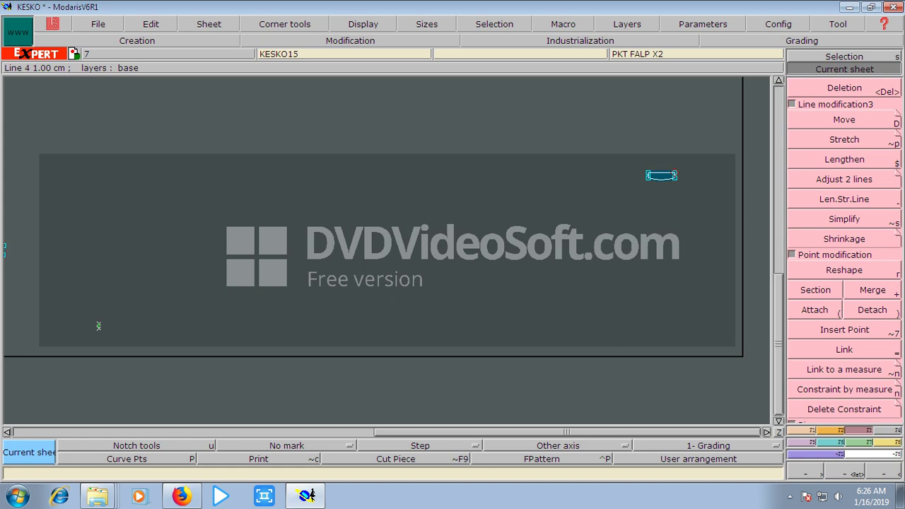
pyautogui.press('Escape')
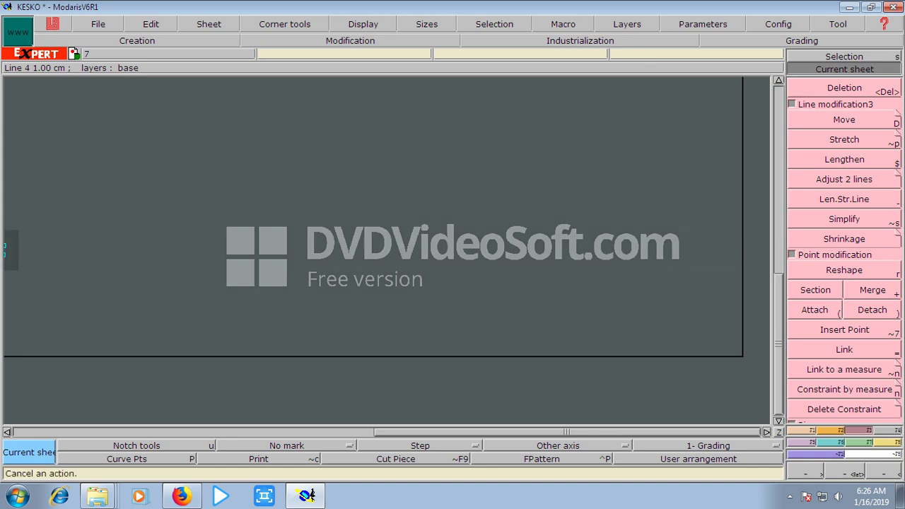
pyautogui.press('4')
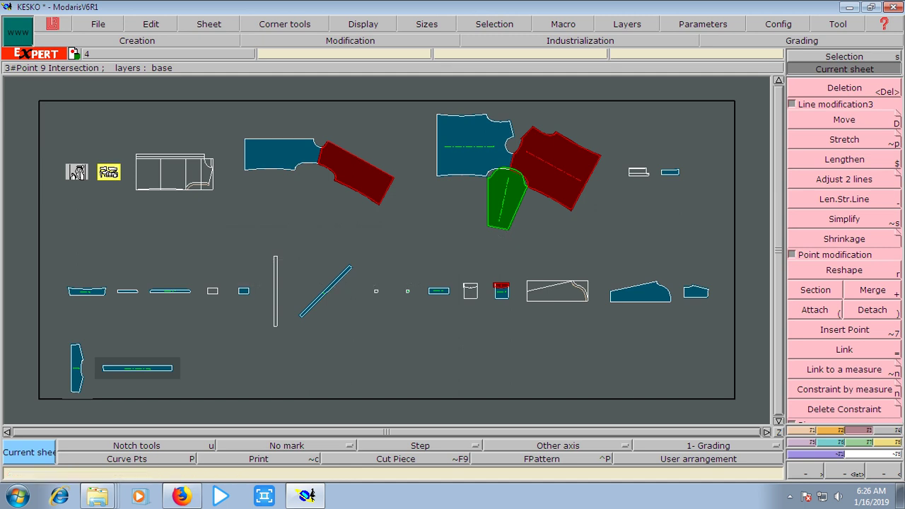
pyautogui.press('F7')
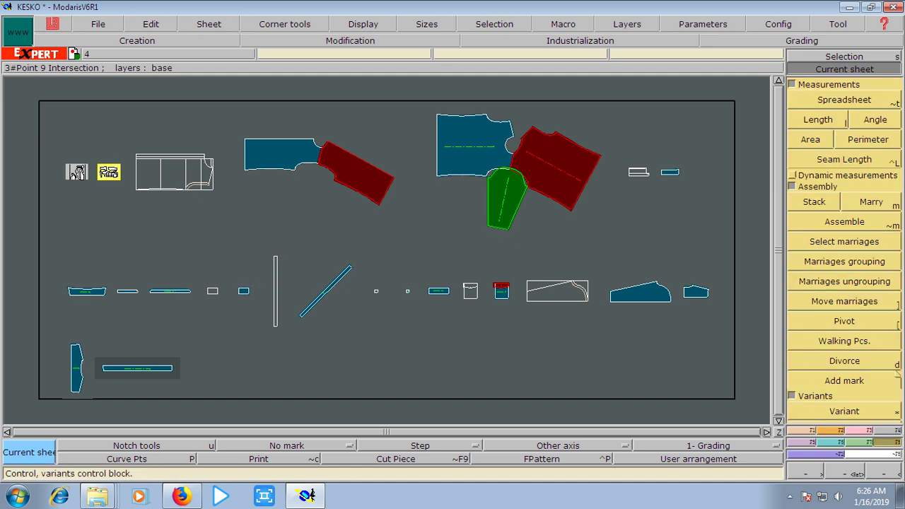
# - Pivot the flap to a new rotation on the KESKO16 pocket
pyautogui.click(844, 321)
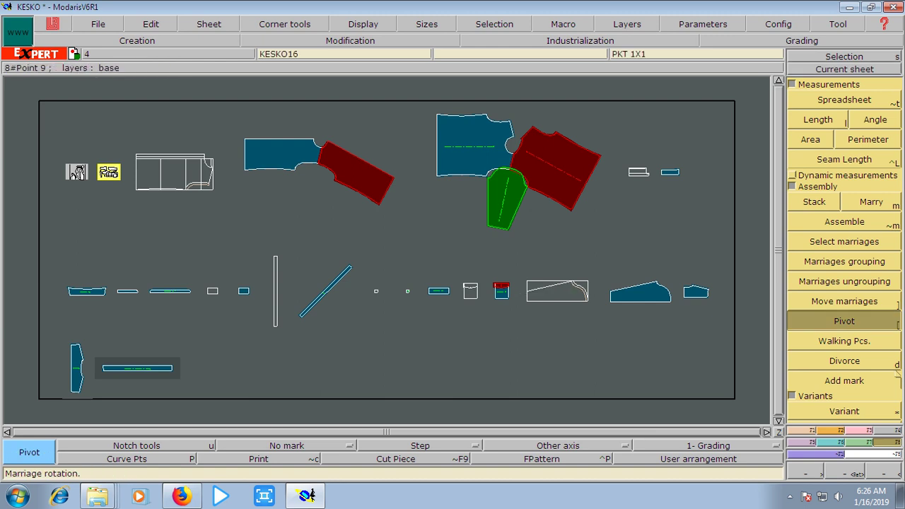
pyautogui.click(500, 286)
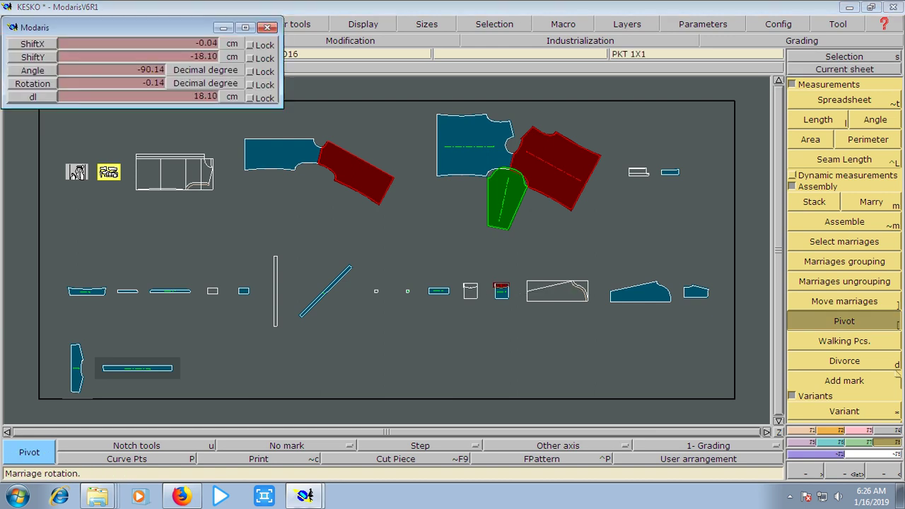
pyautogui.click(500, 286)
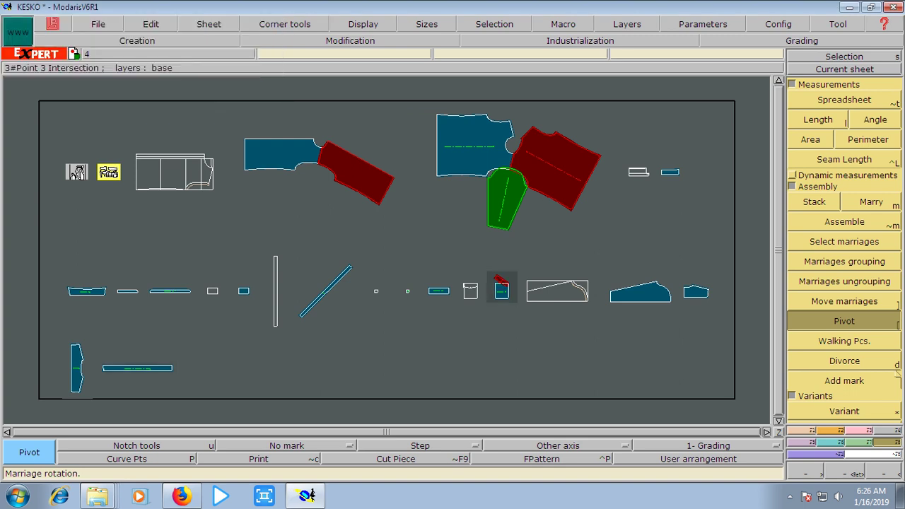
# - Divorce the flap from the pocket and auto-arrange the sheets on the desk
pyautogui.press('d')
pyautogui.click(500, 282)
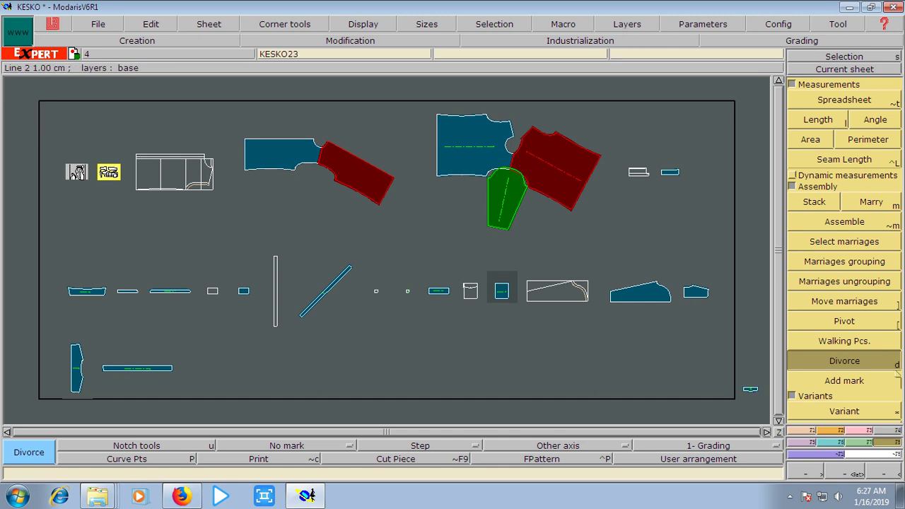
pyautogui.press('a')
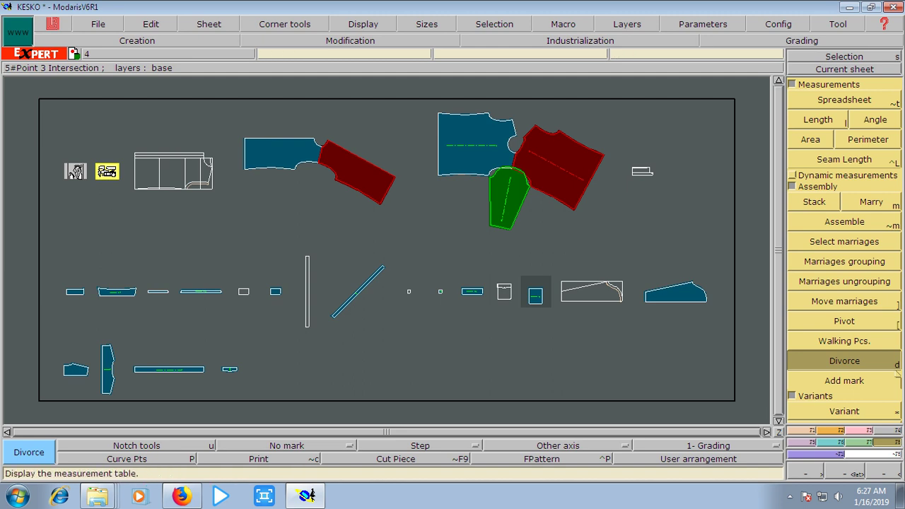
pyautogui.click(844, 69)
# - Zoom on the first married group and display its graded nest of all sizes
pyautogui.scroll(3, 633, 106)
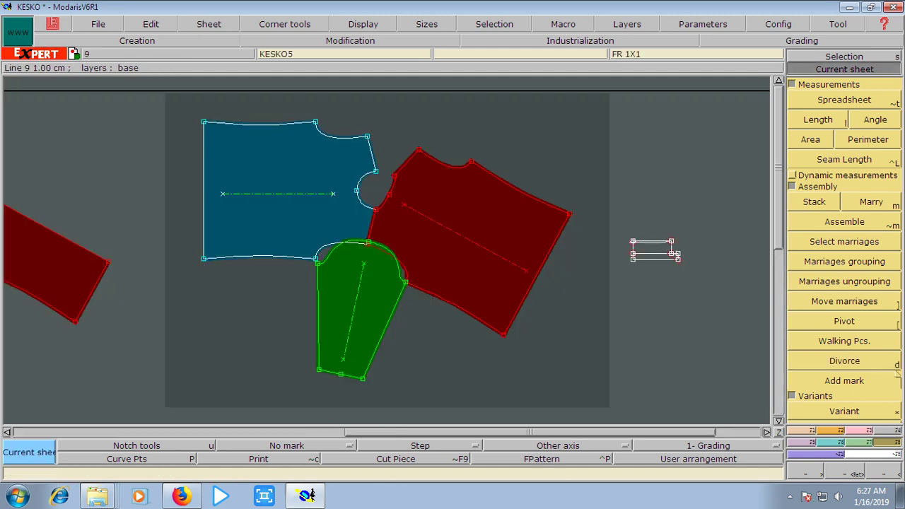
pyautogui.press('space')
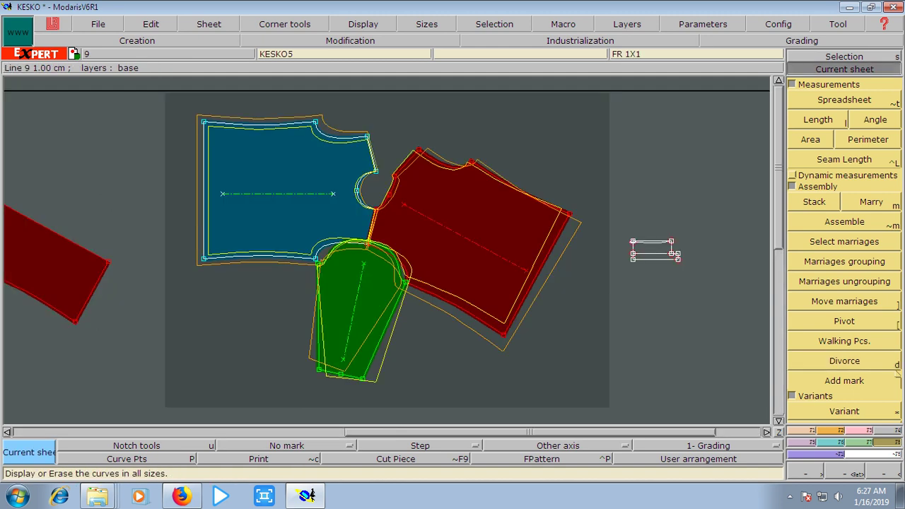
pyautogui.press('F9')
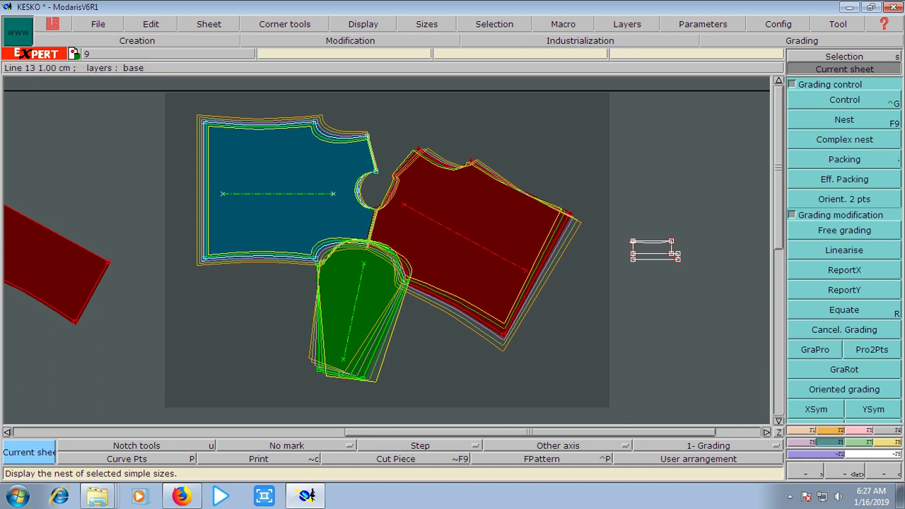
# - Show the graded size nest on the KESKO3 front-and-back pair, then view the full desk
pyautogui.hscroll(-3, 386, 250)
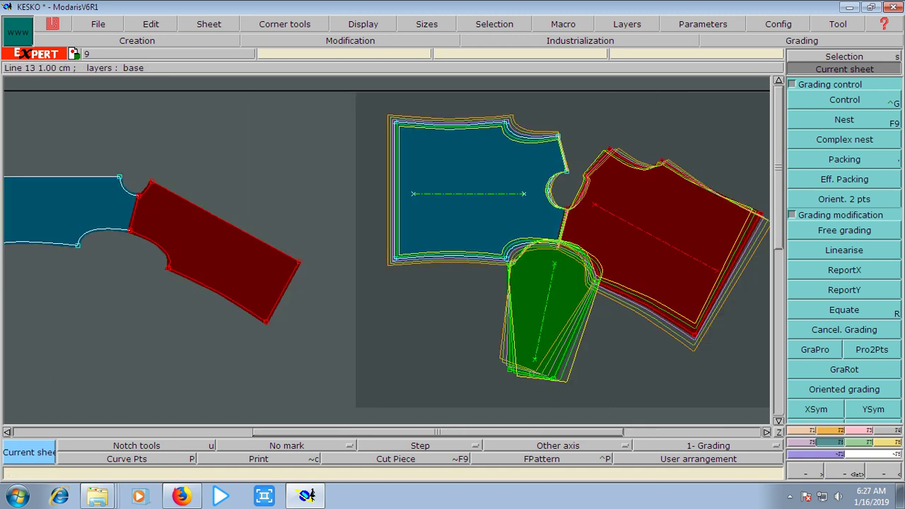
pyautogui.hscroll(-2, 387, 250)
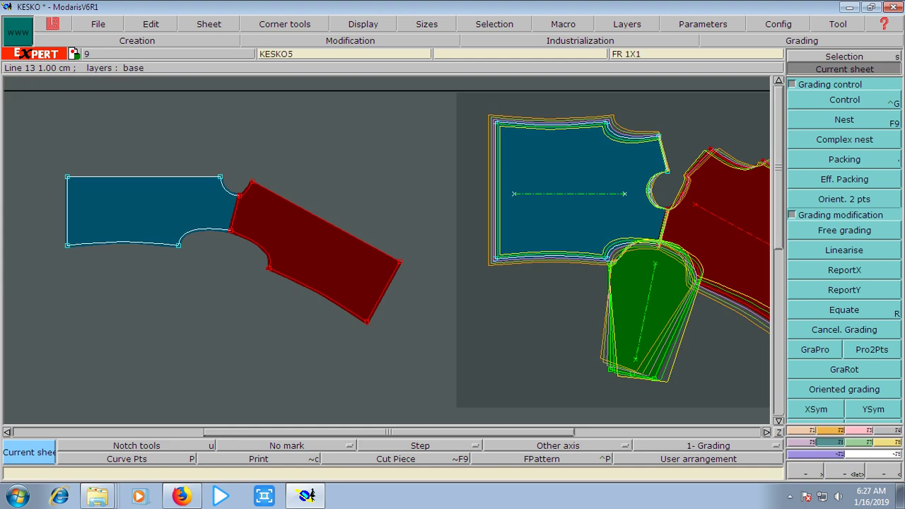
pyautogui.scroll(2, 405, 250)
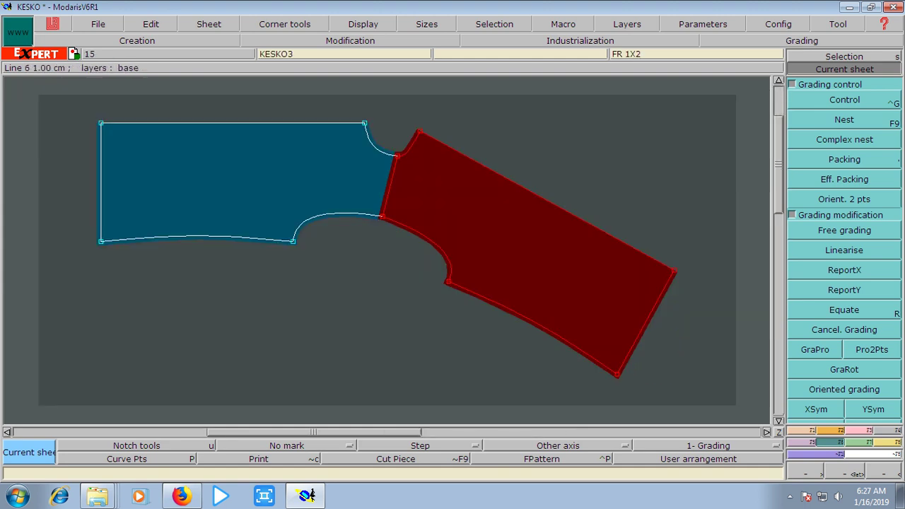
pyautogui.press('F9')
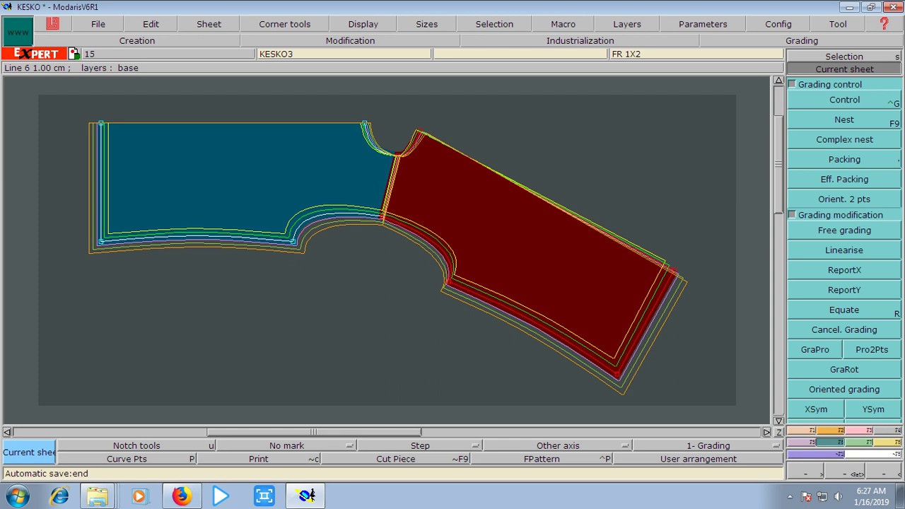
pyautogui.press('F2')
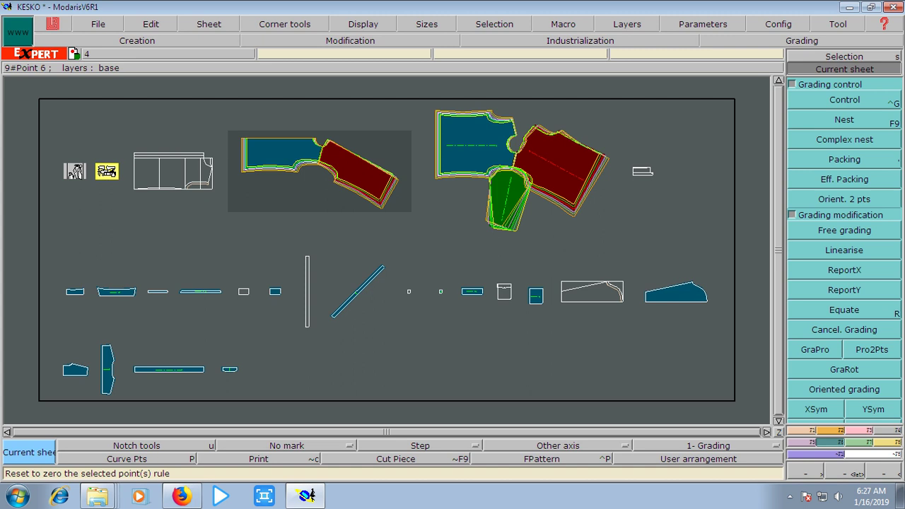
# - Marry the red strip piece onto its neighbouring piece
pyautogui.press('m')
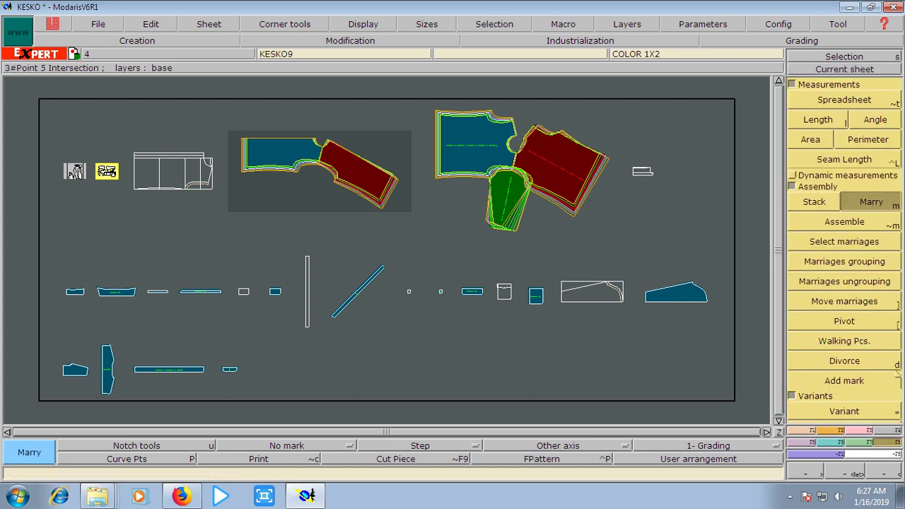
pyautogui.click(134, 294)
pyautogui.click(201, 291)
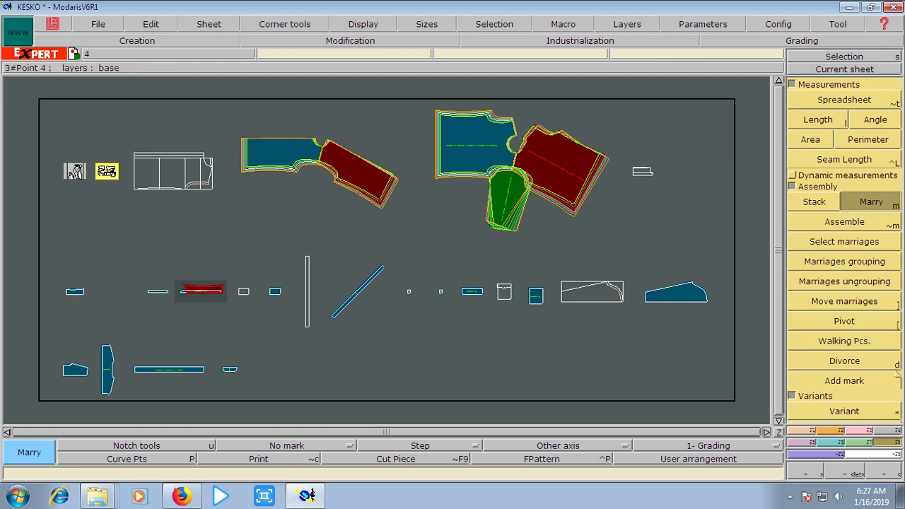
# - Divorce the red strip piece and auto-arrange all sheets on the desk
pyautogui.press('d')
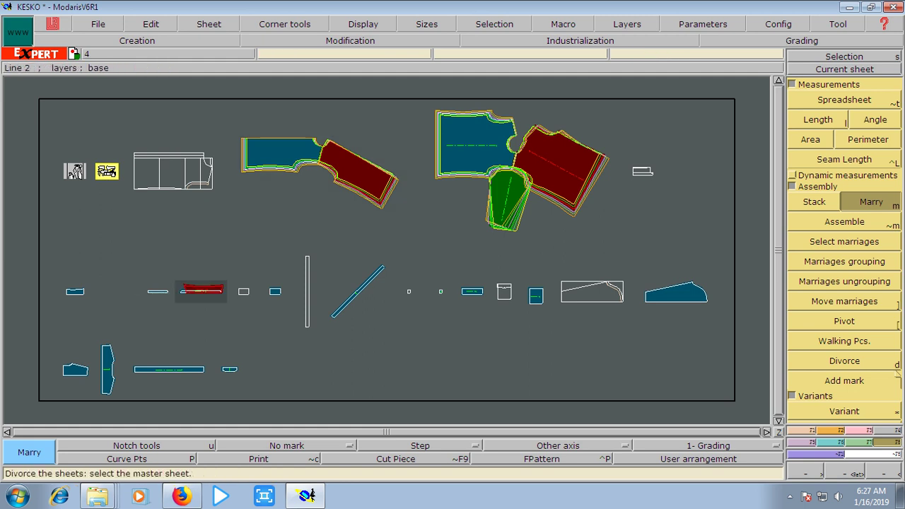
pyautogui.click(202, 290)
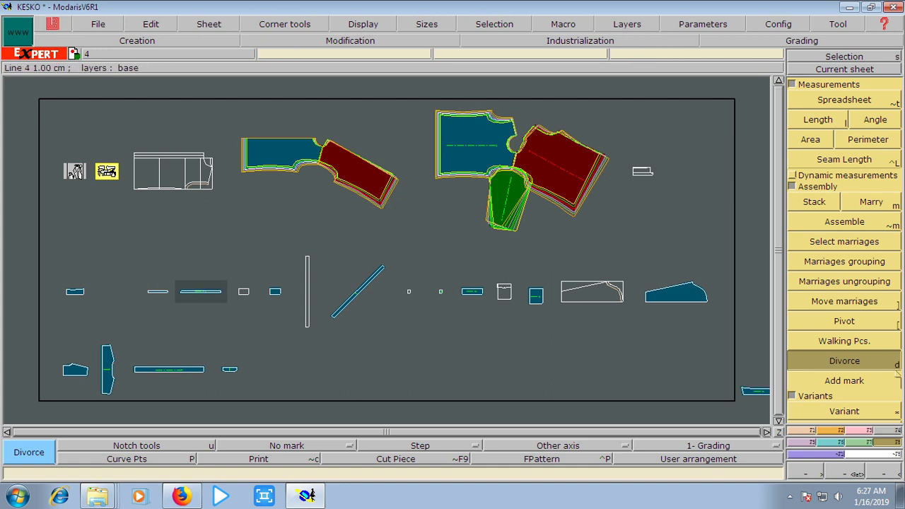
pyautogui.press('a')
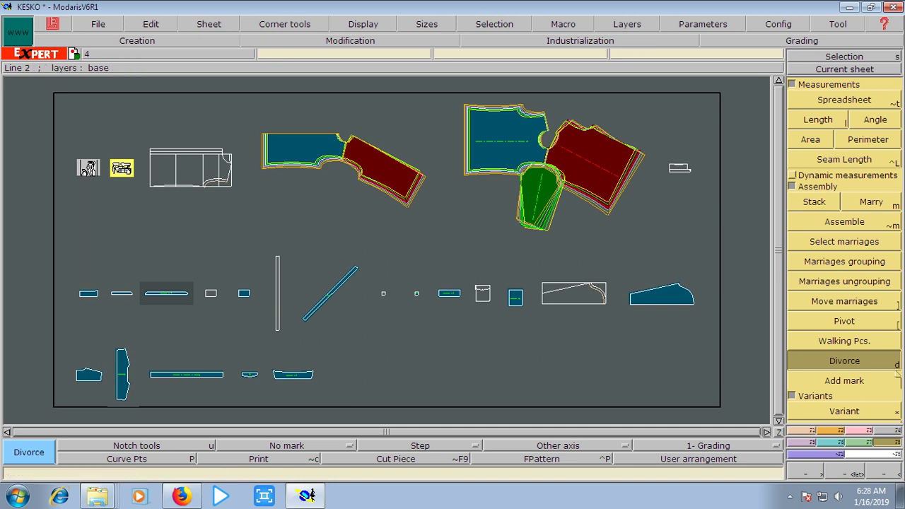
pyautogui.click(843, 69)
# - Zoom on the KESKO9 collar piece and rotate it -90°
pyautogui.press('z')
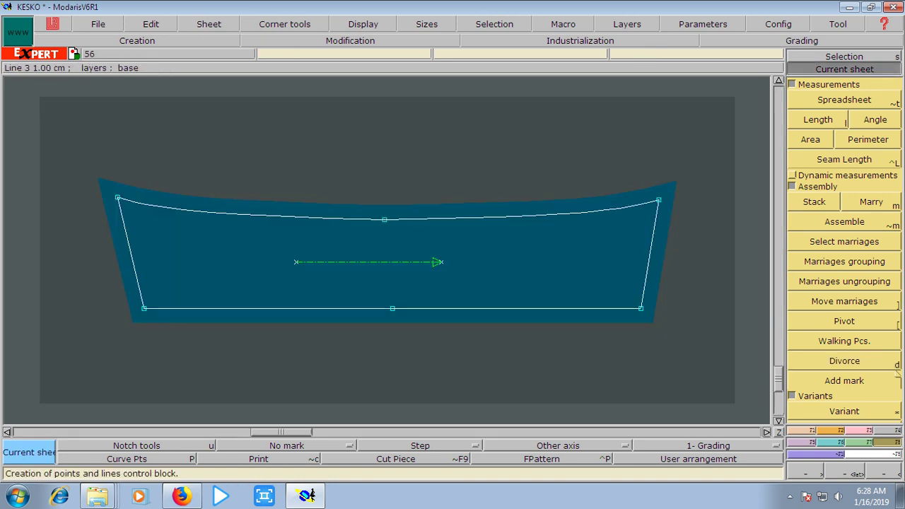
pyautogui.click(137, 40)
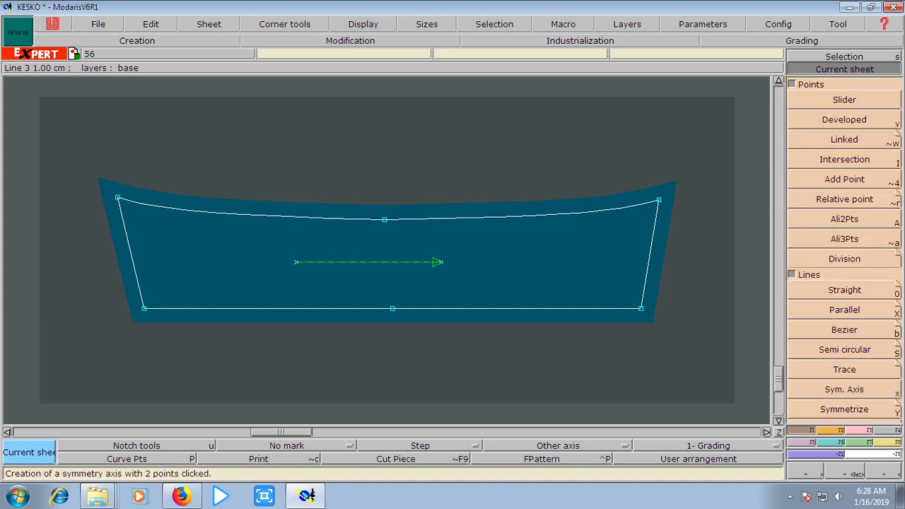
pyautogui.click(579, 41)
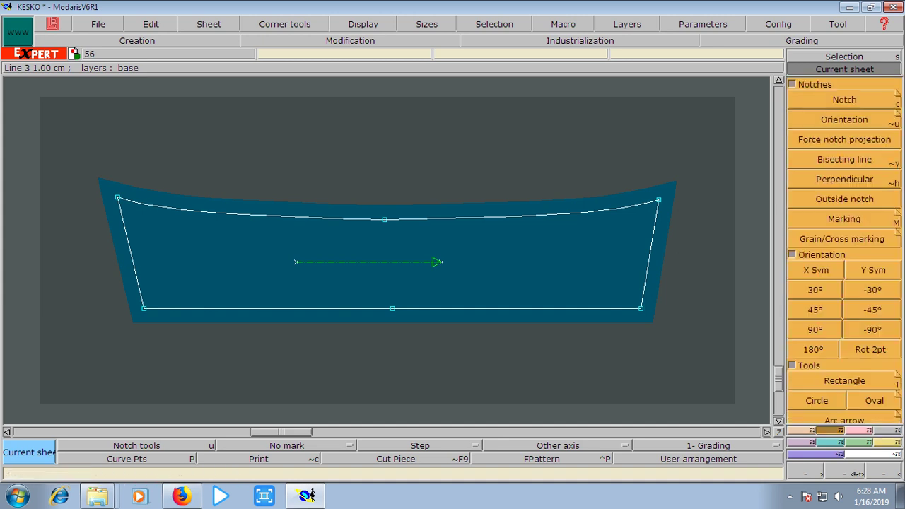
pyautogui.click(871, 330)
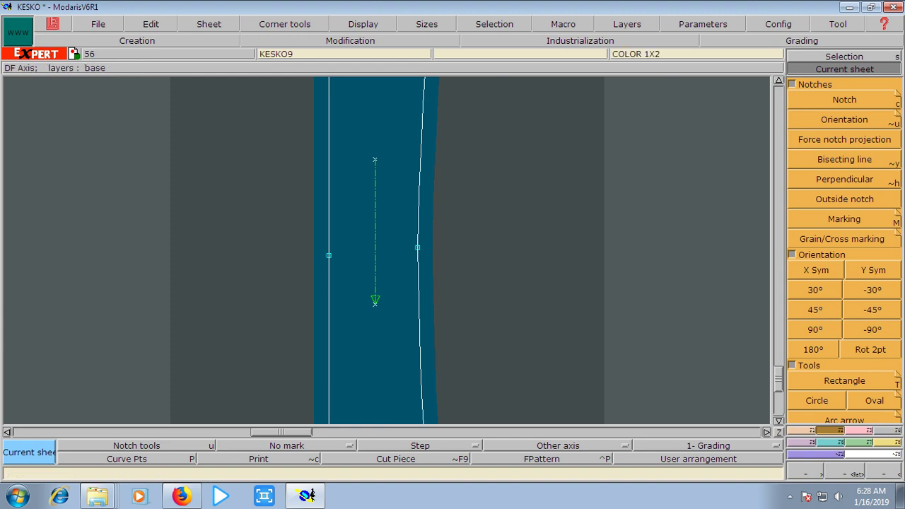
# - Move the grain line's upper end to the right so the grain line runs horizontal
pyautogui.click(350, 40)
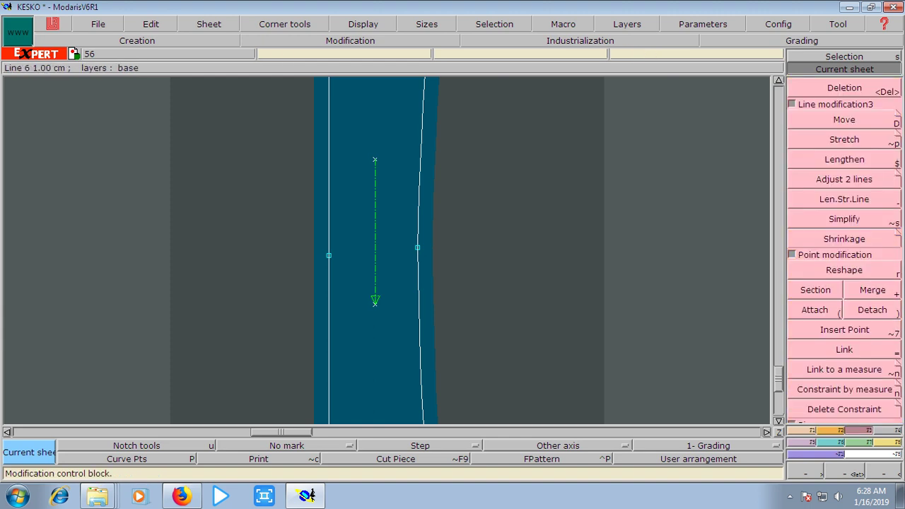
pyautogui.click(844, 119)
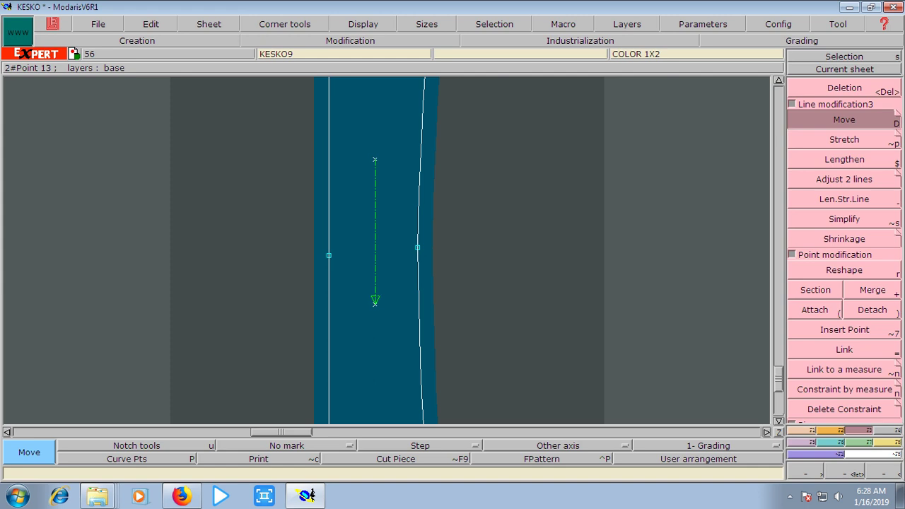
pyautogui.click(374, 159)
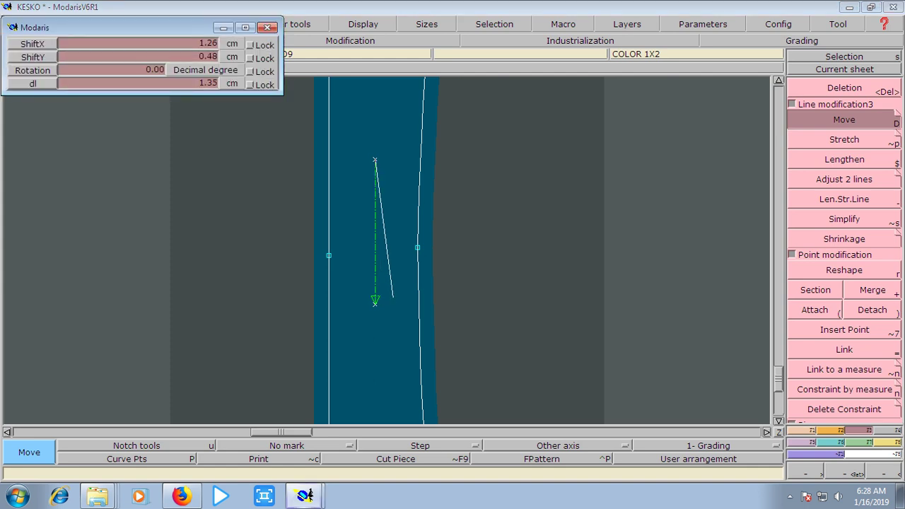
pyautogui.click(512, 160)
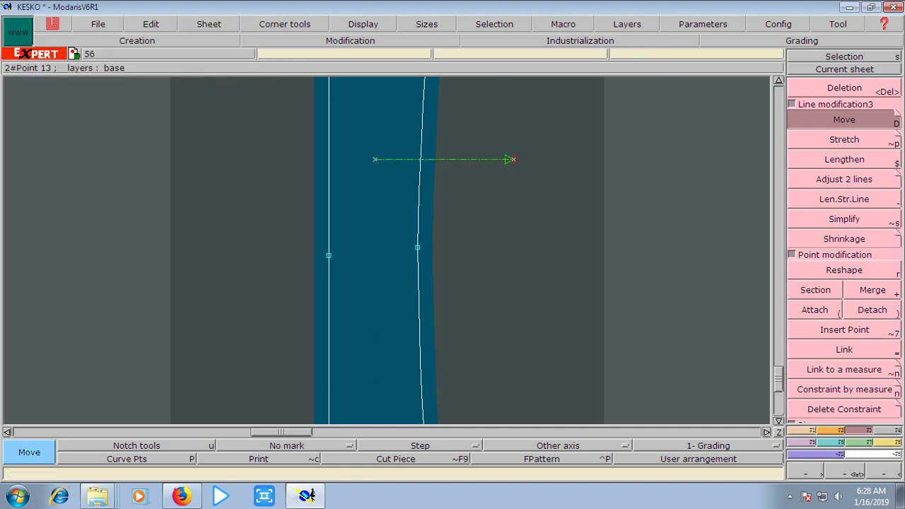
pyautogui.hotkey('alt', 'p')
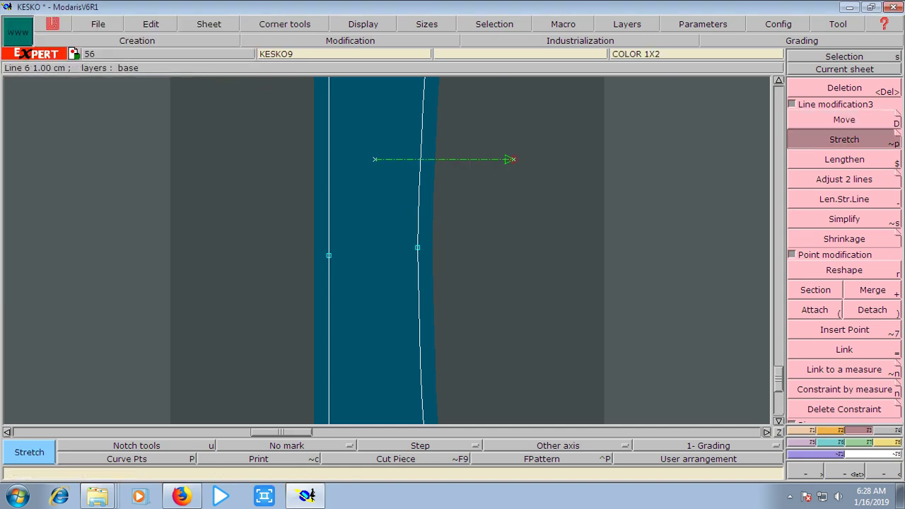
pyautogui.click(509, 159)
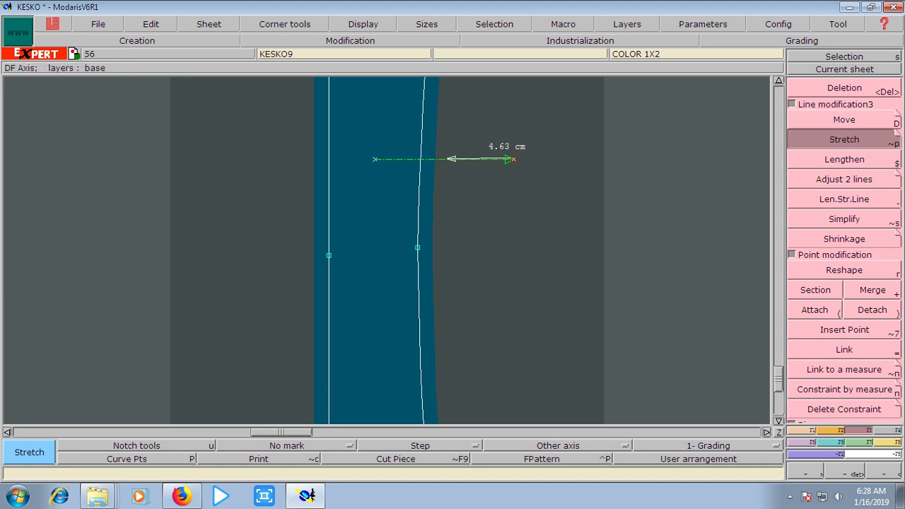
pyautogui.press('Escape')
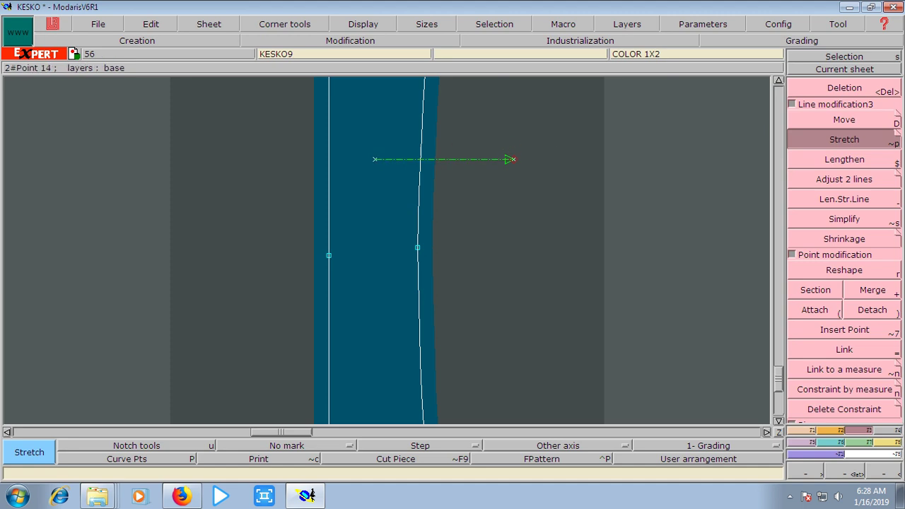
# - Place the grain line's tip and tail on the piece's side lines, spanning its full width
pyautogui.hotkey('shift', 'd')
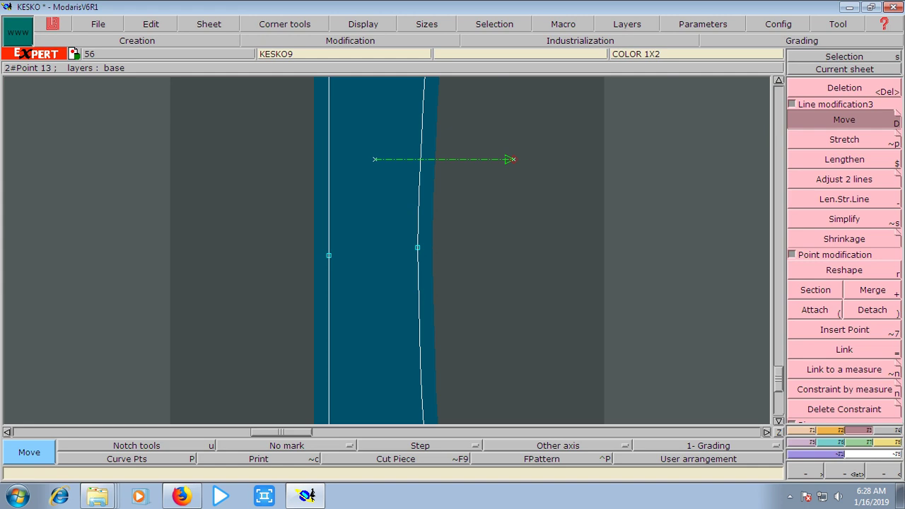
pyautogui.click(374, 159)
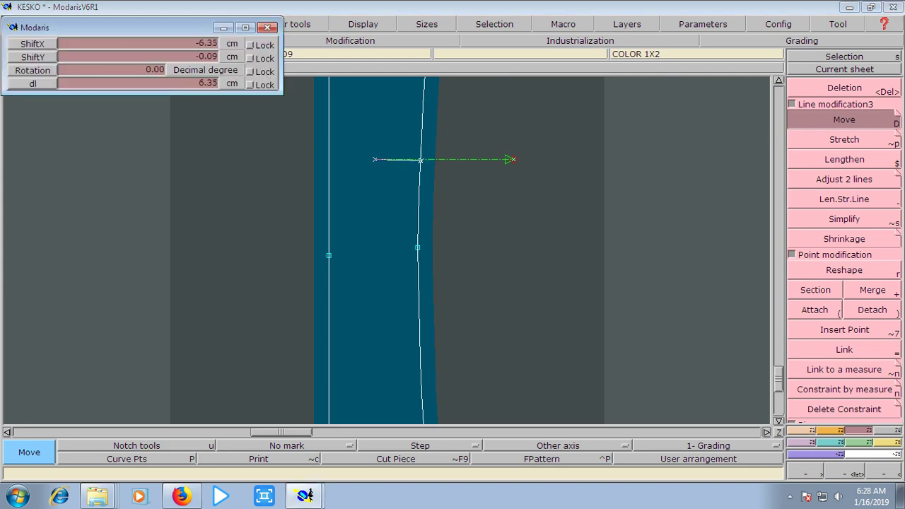
pyautogui.click(419, 159)
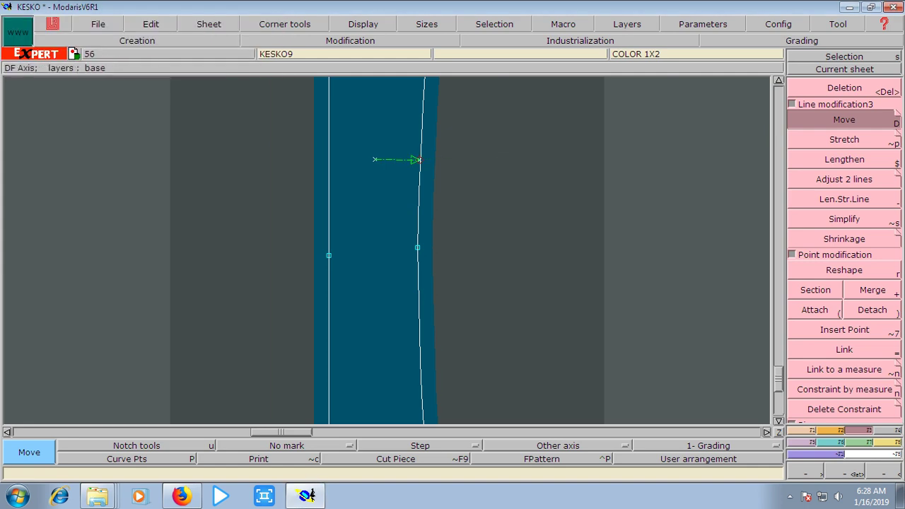
pyautogui.click(332, 159)
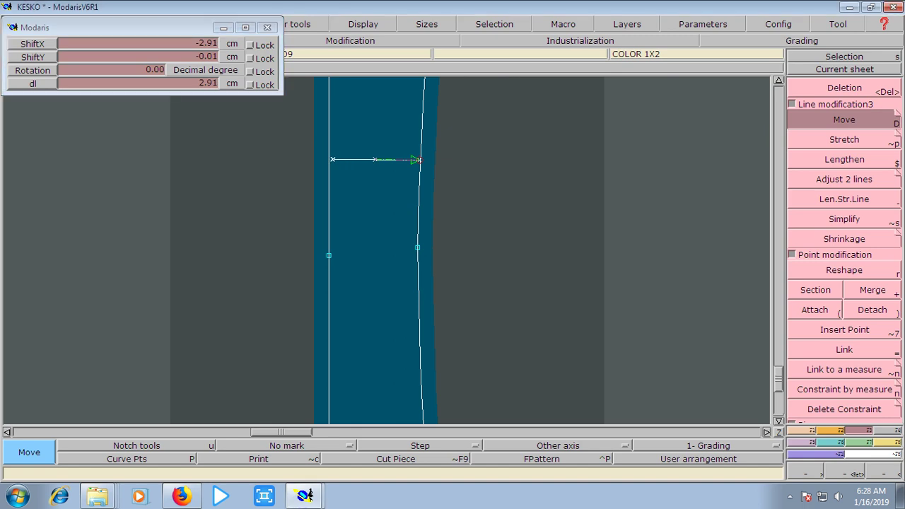
pyautogui.click(419, 160)
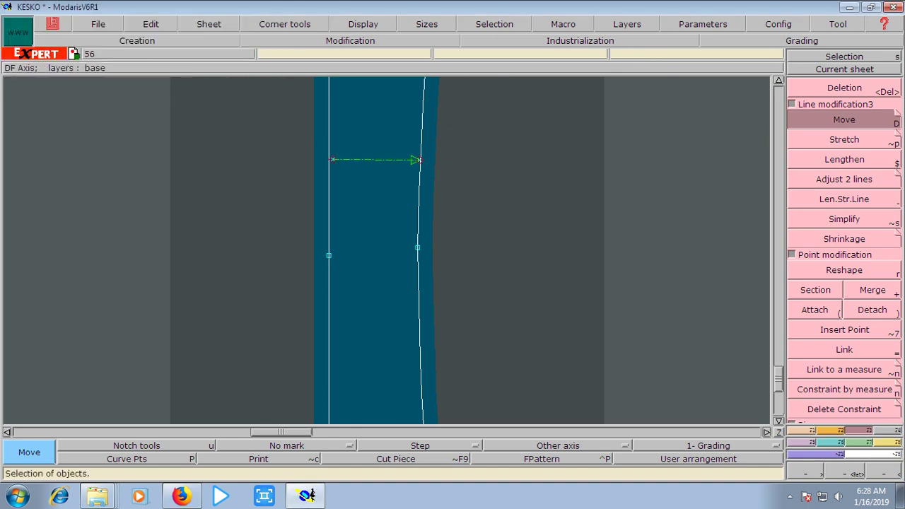
pyautogui.click(844, 69)
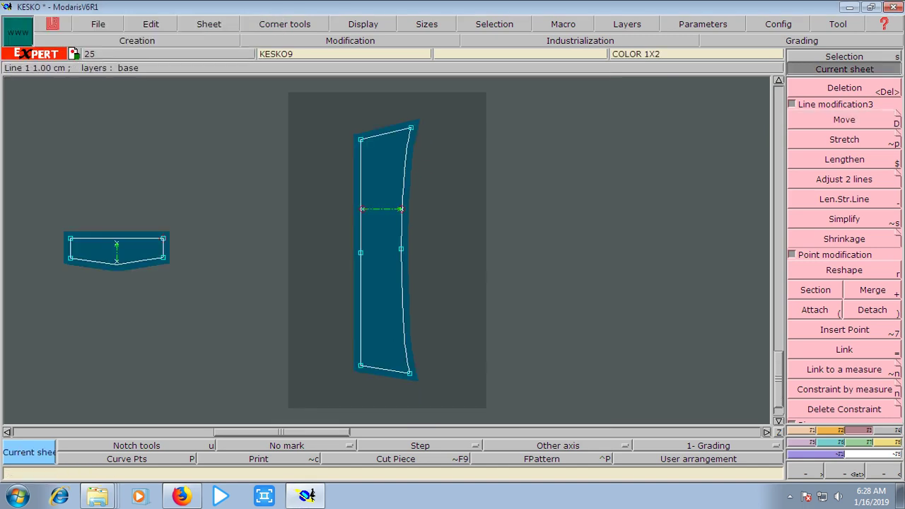
# - Save the KESKO model, continuing past the existing-file warnings
pyautogui.click(698, 459)
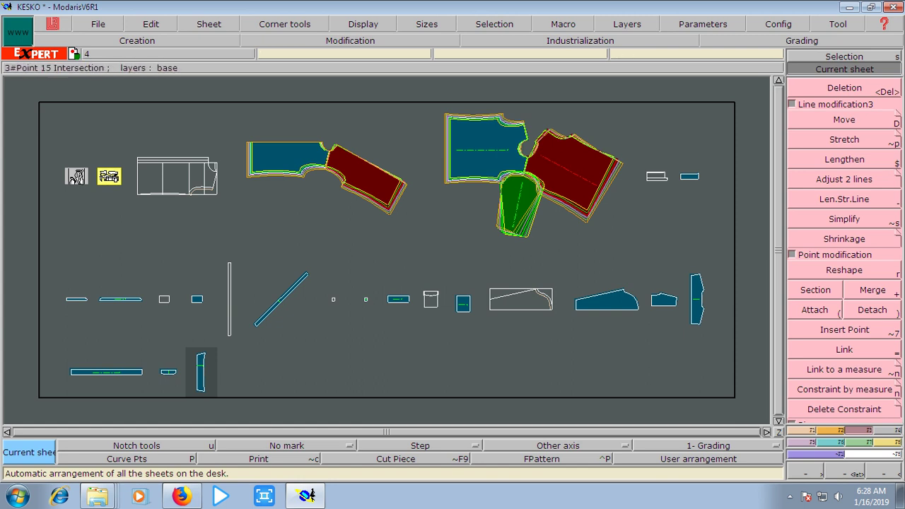
pyautogui.hotkey('ctrl', 's')
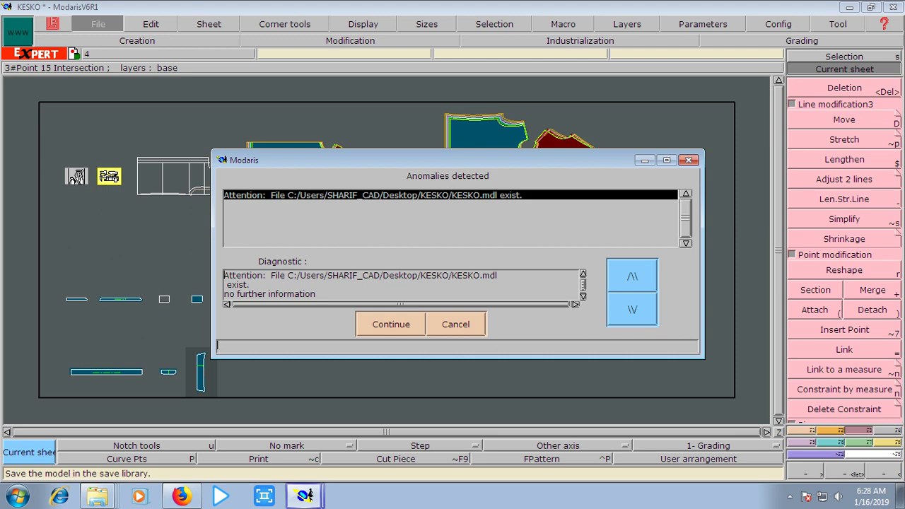
pyautogui.press('Return')
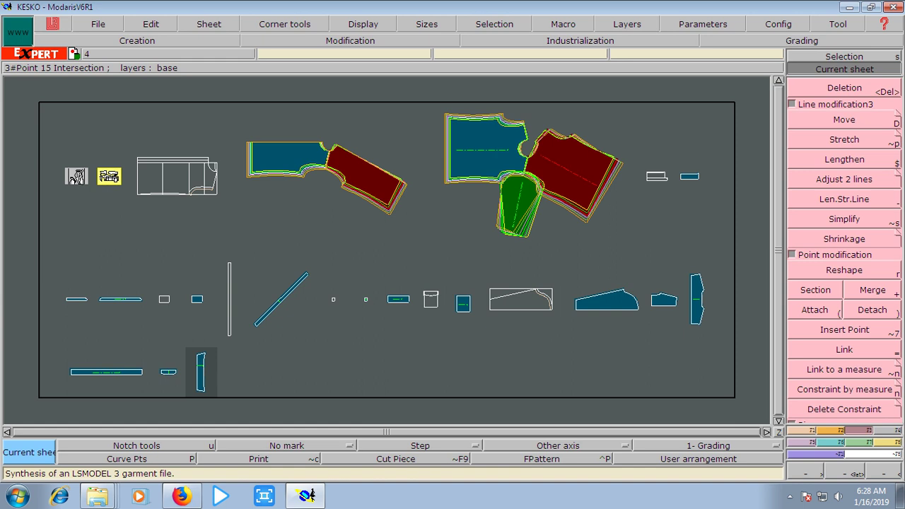
pyautogui.hotkey('ctrl', 's')
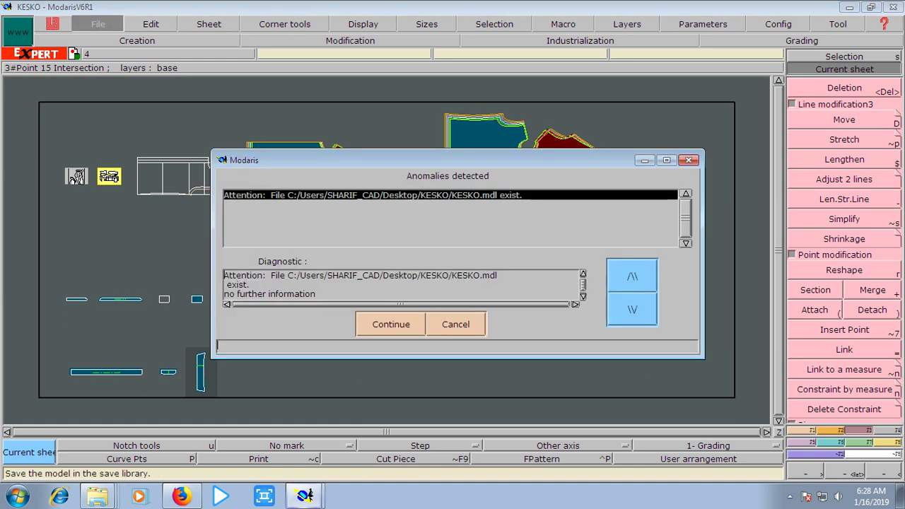
pyautogui.press('Return')
pyautogui.press('Return')
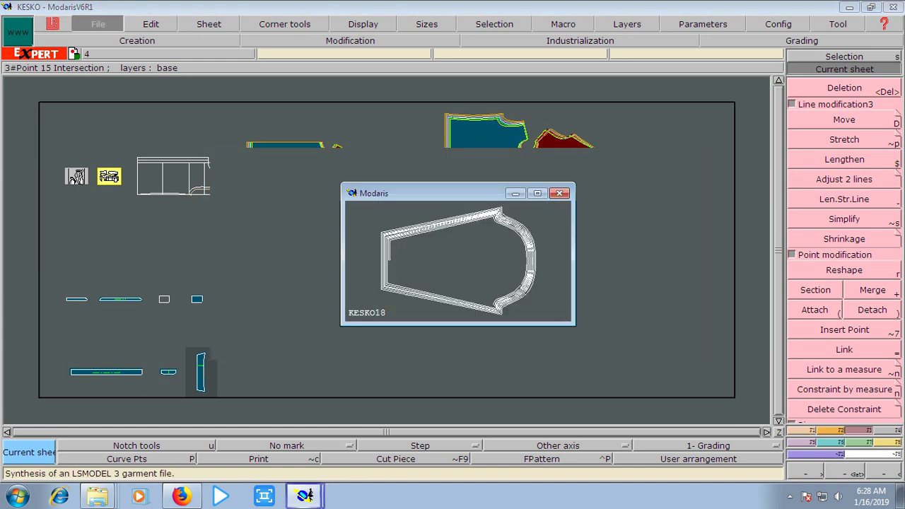
pyautogui.press('Return')
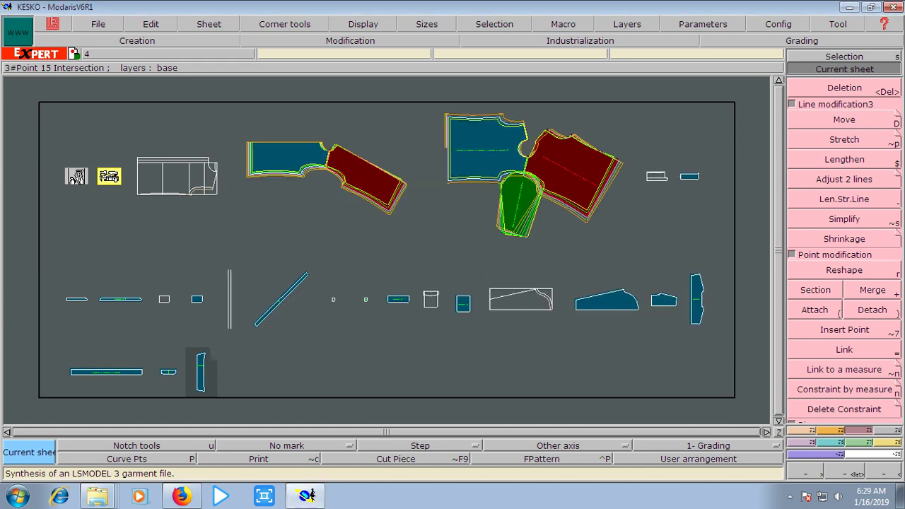
# - Quit Modaris V6R1 with Yes and close the KESKO folder window
pyautogui.press('z')
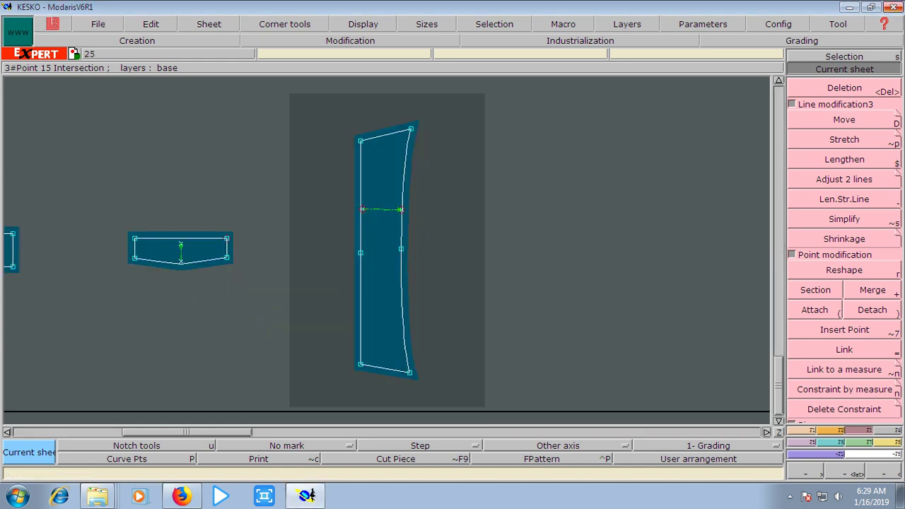
pyautogui.click(889, 6)
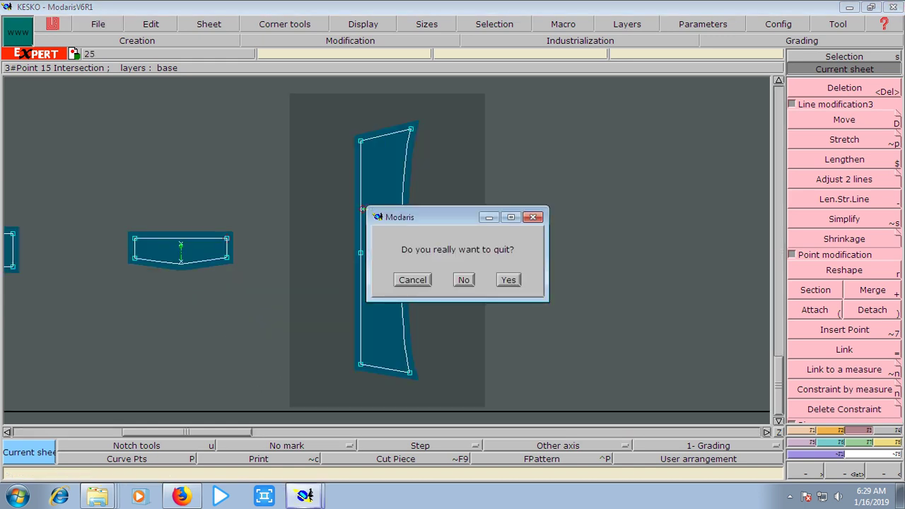
pyautogui.press('Return')
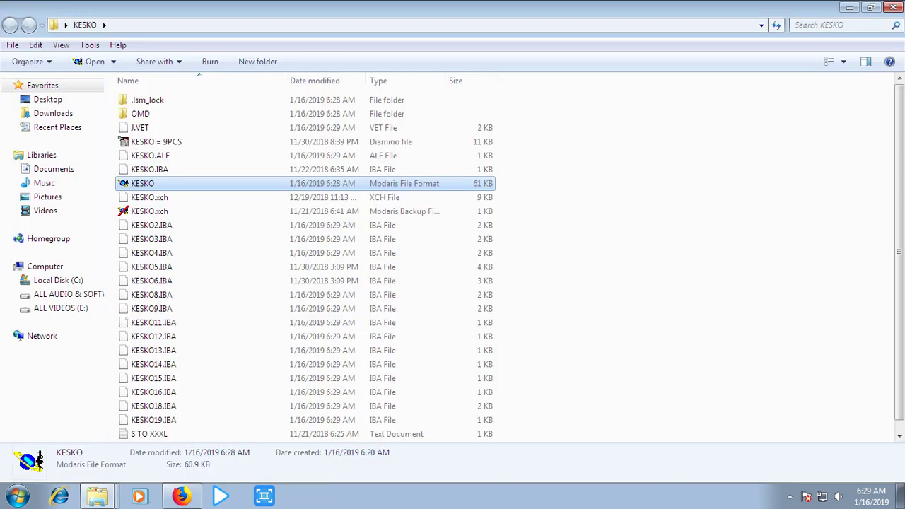
pyautogui.click(893, 7)
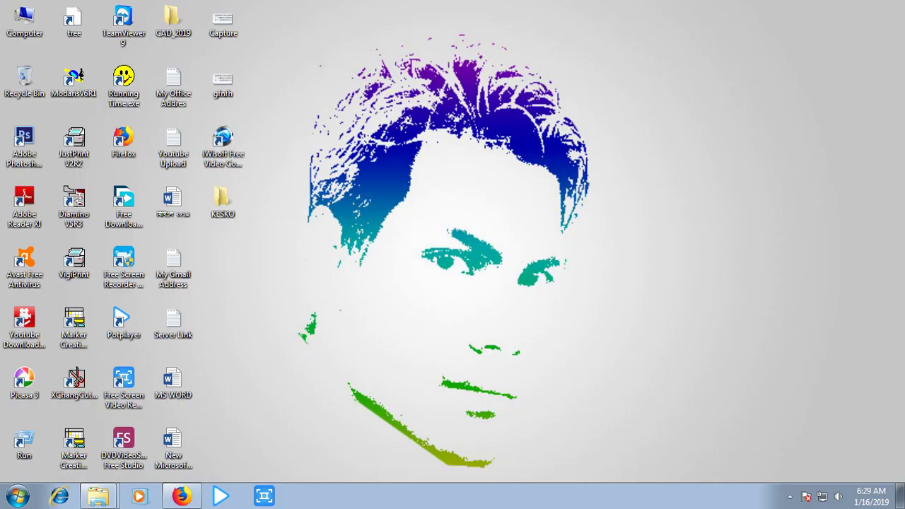